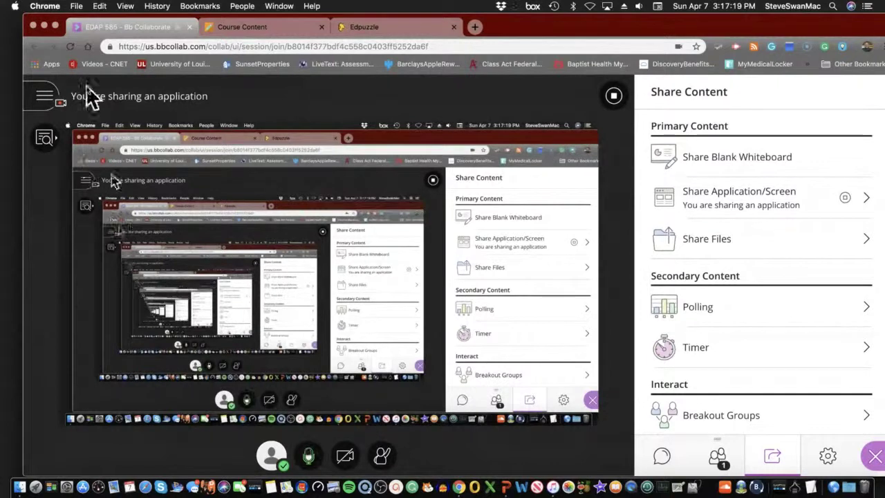
- Switch from the Blackboard live session to the Course Content tab, then to the Edpuzzle tab
{"action": "left_click", "coordinate": [225, 30]}
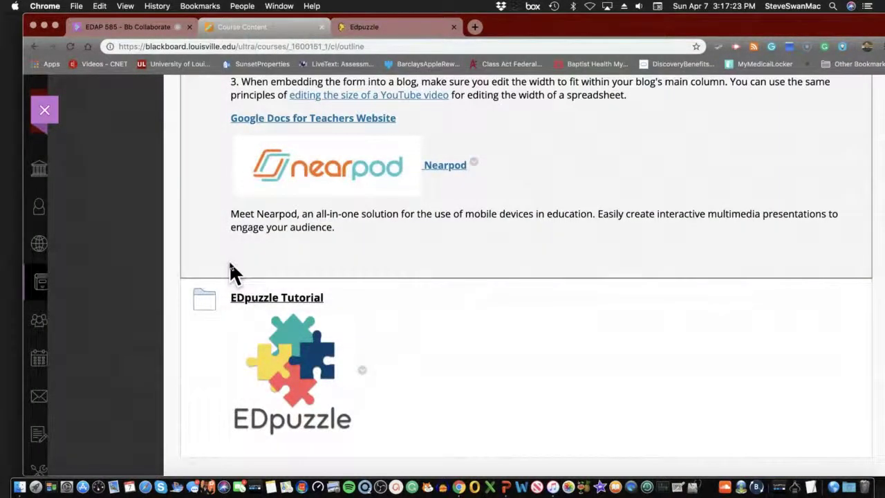
{"action": "left_click", "coordinate": [357, 27]}
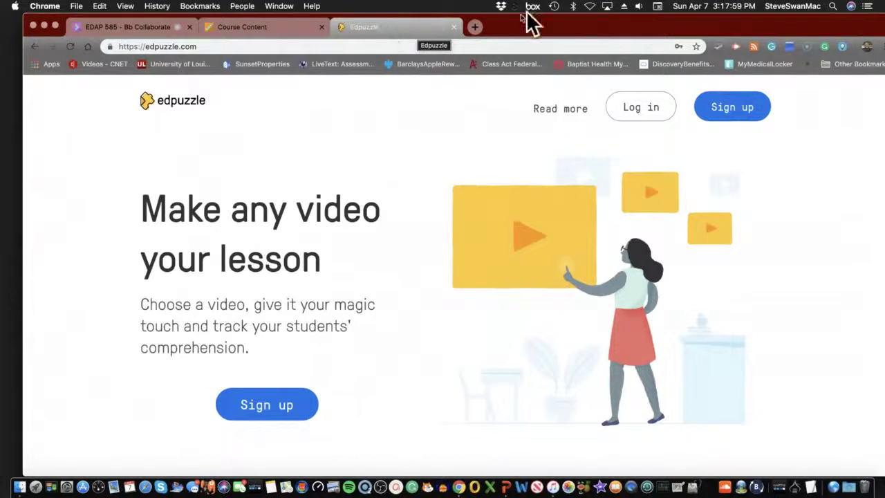
- Log in to Edpuzzle as a teacher with the browser's saved email and password
{"action": "left_click", "coordinate": [637, 114]}
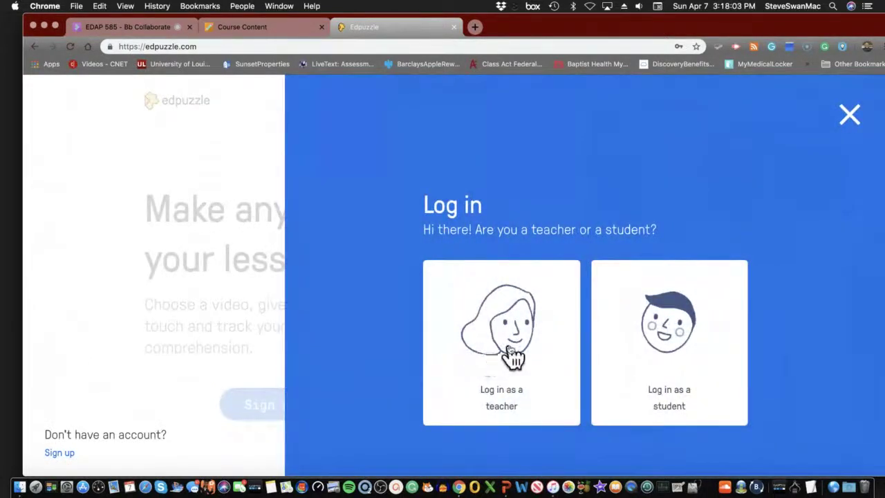
{"action": "left_click", "coordinate": [512, 356]}
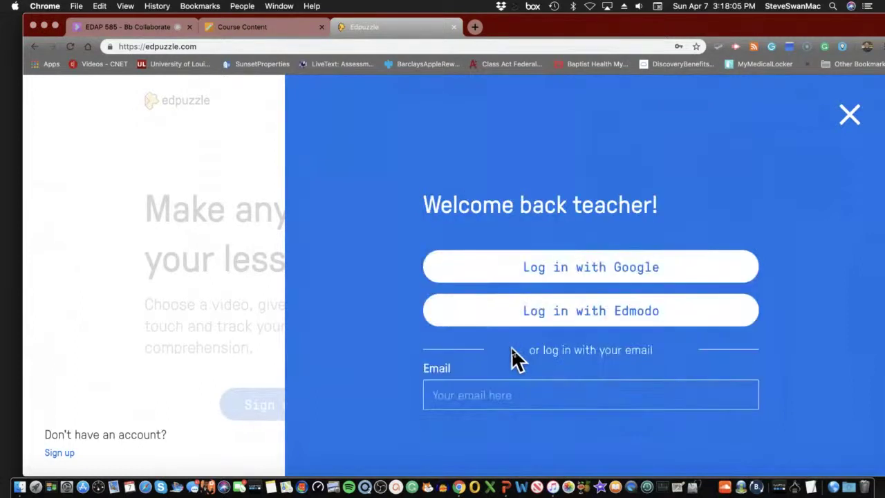
{"action": "left_click", "coordinate": [489, 397]}
{"action": "key", "text": "Down"}
{"action": "key", "text": "Return"}
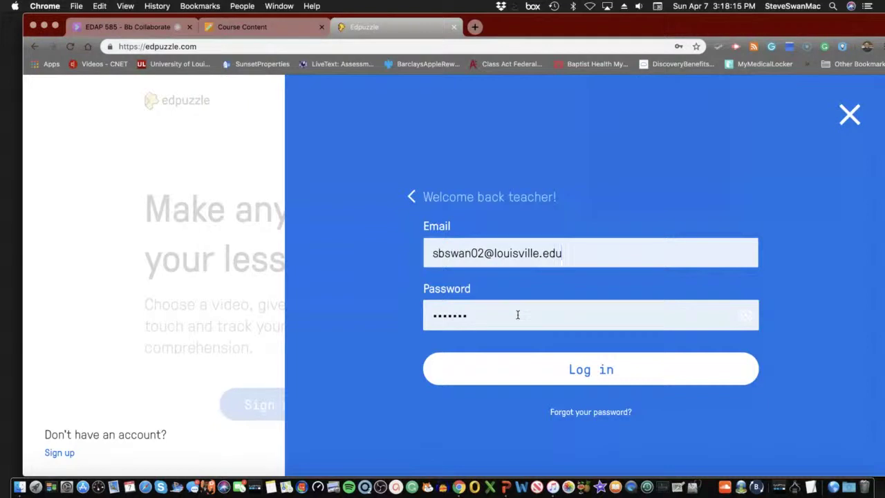
{"action": "left_click", "coordinate": [586, 384]}
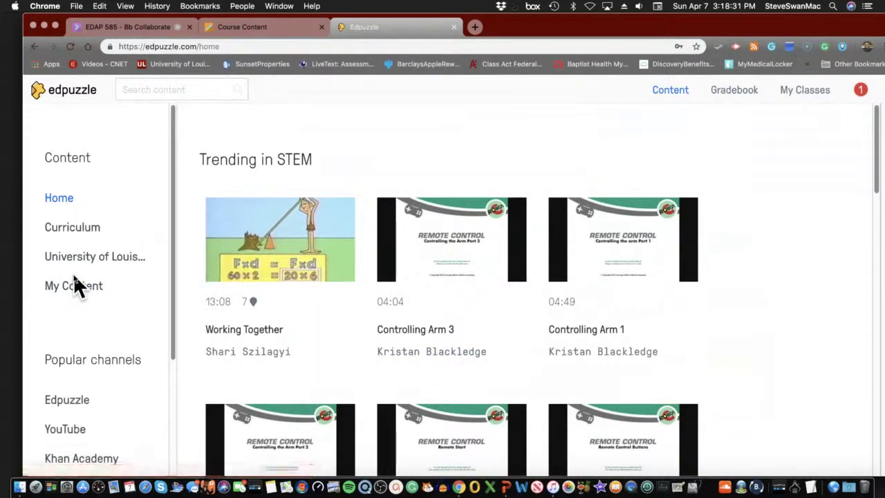
- Open class 585 from My Classes and try importing from Google Classroom, which reports no Google connection
{"action": "scroll", "coordinate": [111, 299], "scroll_direction": "down", "scroll_amount": 1}
{"action": "scroll", "coordinate": [109, 300], "scroll_direction": "down", "scroll_amount": 1}
{"action": "scroll", "coordinate": [109, 300], "scroll_direction": "up", "scroll_amount": 1}
{"action": "mouse_move", "coordinate": [254, 287]}
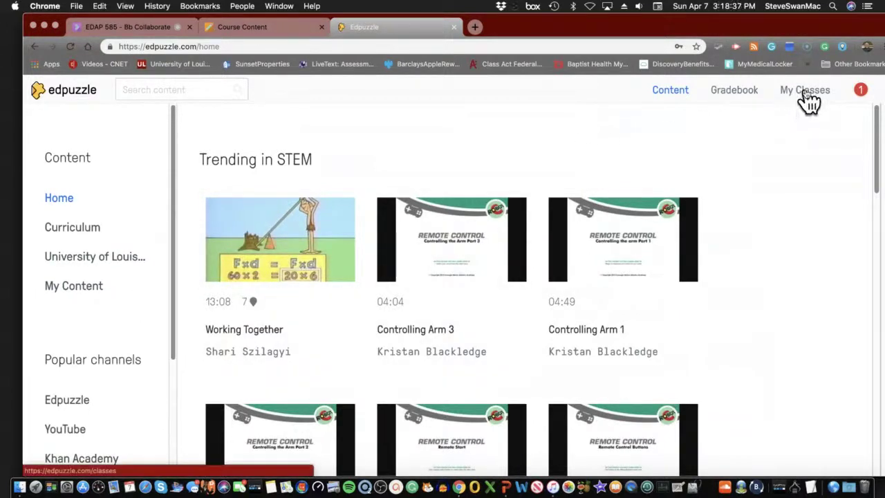
{"action": "left_click", "coordinate": [807, 93]}
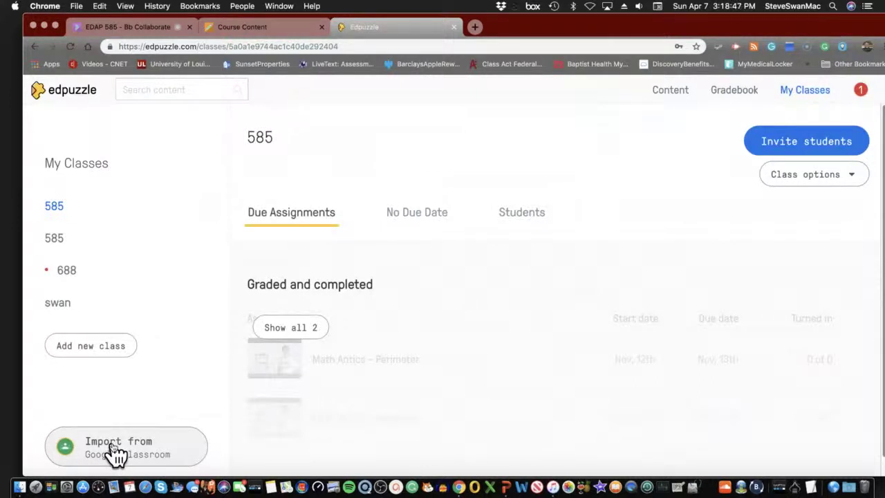
{"action": "left_click", "coordinate": [116, 451]}
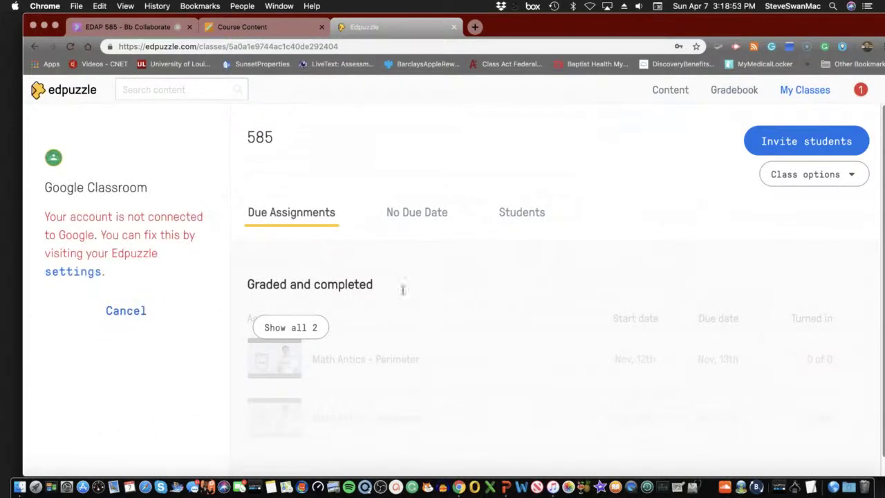
- Log out, then log back in as a teacher through a Google account
{"action": "left_click", "coordinate": [860, 96]}
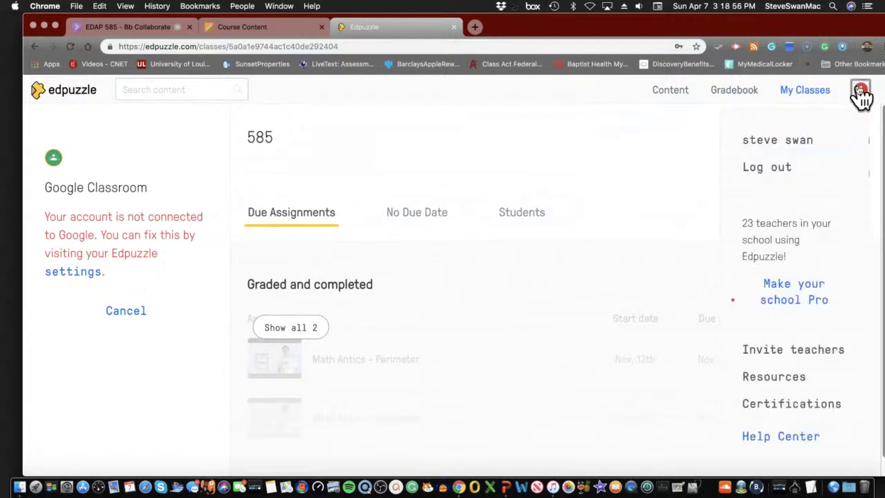
{"action": "left_click", "coordinate": [773, 171]}
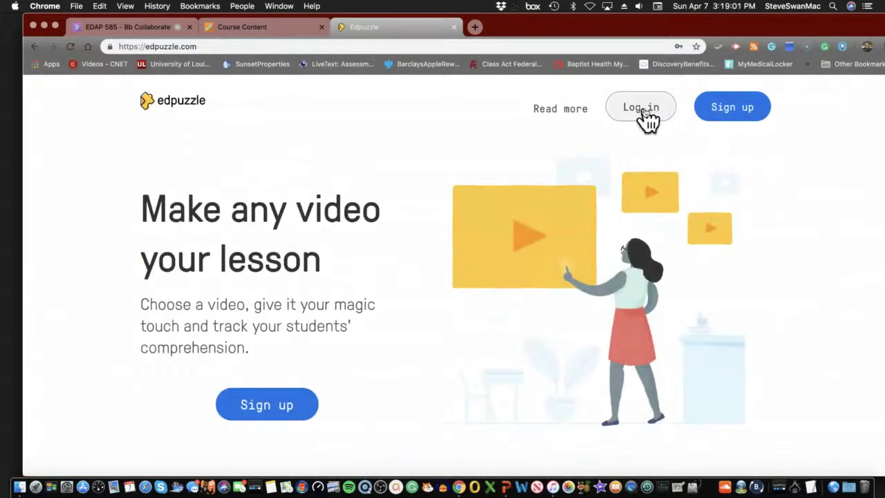
{"action": "left_click", "coordinate": [644, 114]}
{"action": "left_click", "coordinate": [495, 335]}
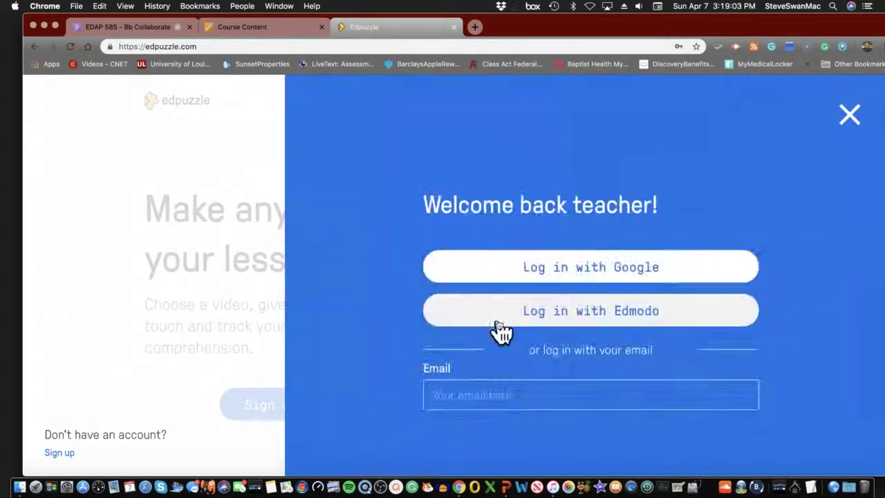
{"action": "left_click", "coordinate": [520, 269]}
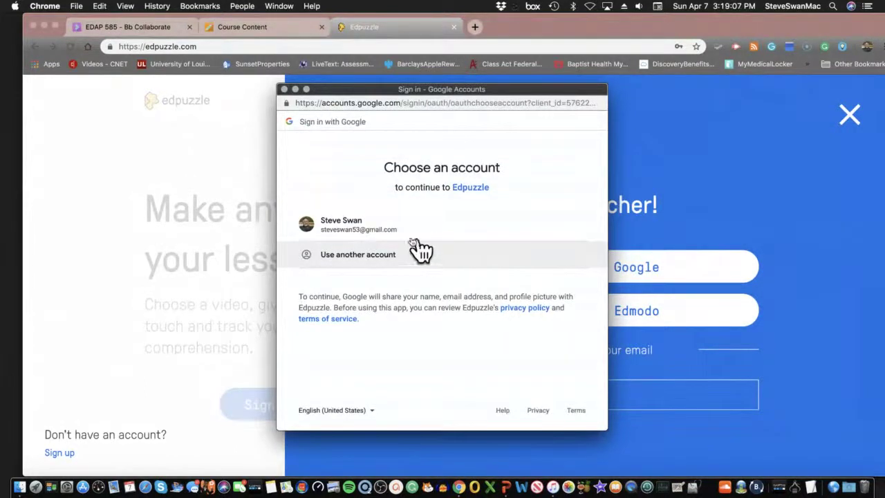
{"action": "left_click", "coordinate": [356, 226]}
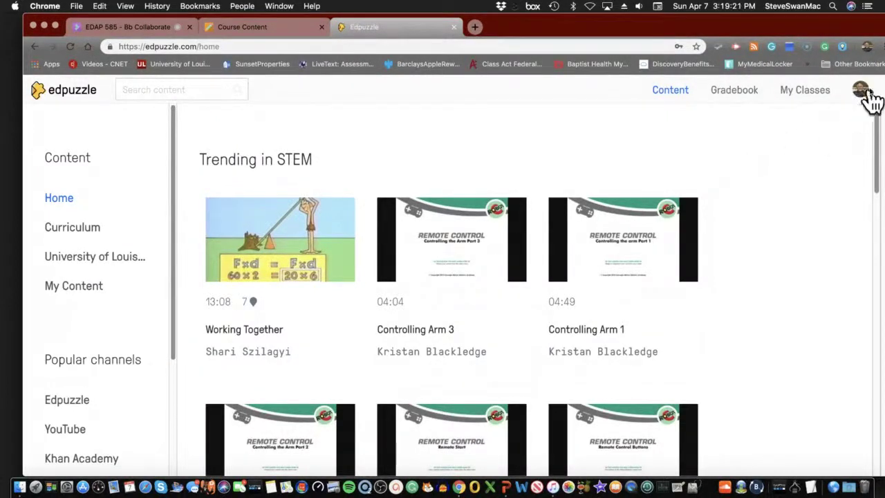
{"action": "left_click", "coordinate": [808, 100]}
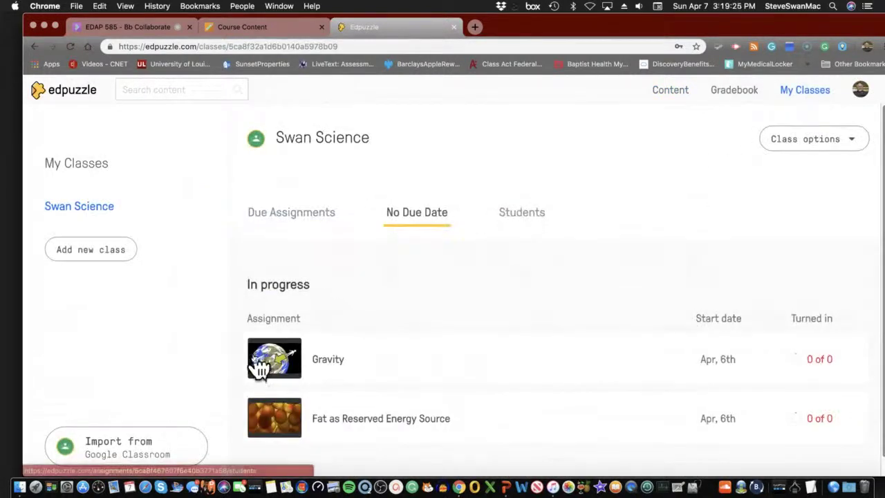
{"action": "left_click", "coordinate": [129, 456]}
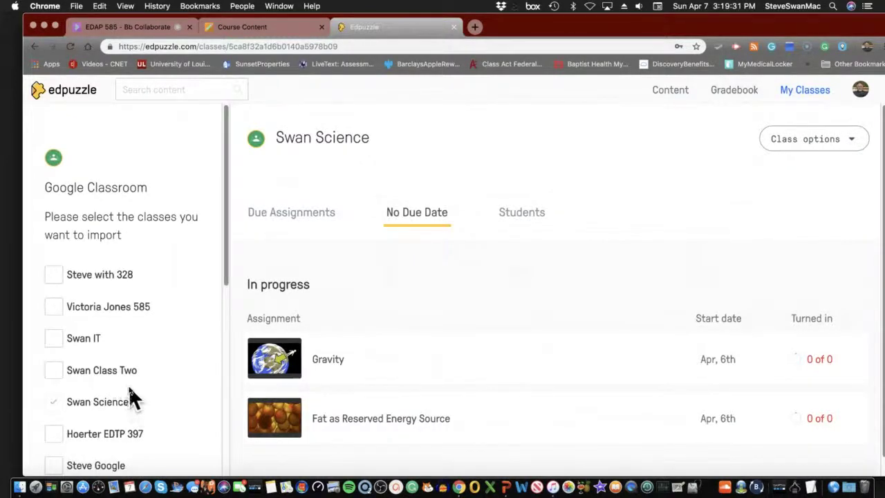
{"action": "scroll", "coordinate": [129, 387], "scroll_direction": "down", "scroll_amount": 4}
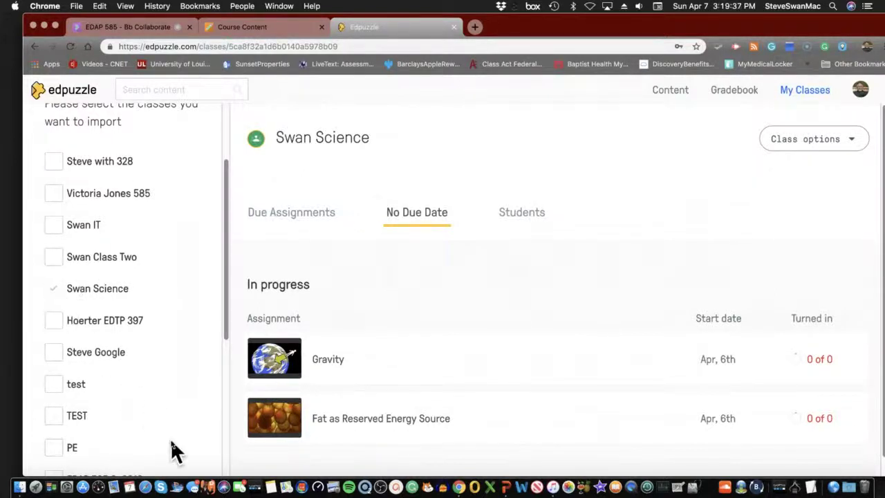
{"action": "scroll", "coordinate": [173, 449], "scroll_direction": "down", "scroll_amount": 7}
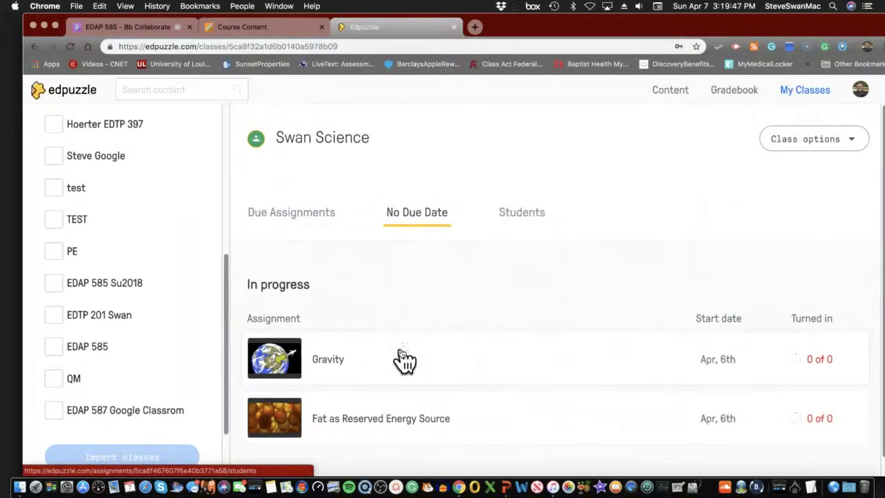
{"action": "left_click", "coordinate": [291, 219]}
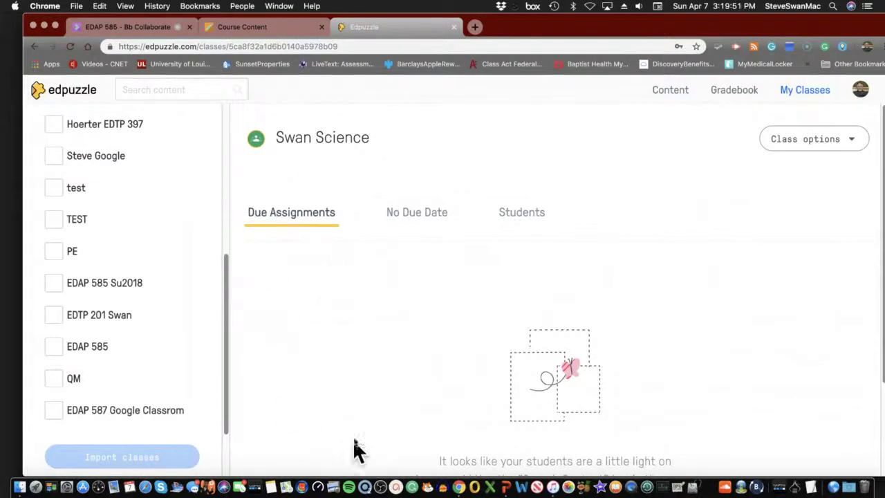
{"action": "left_click", "coordinate": [523, 214]}
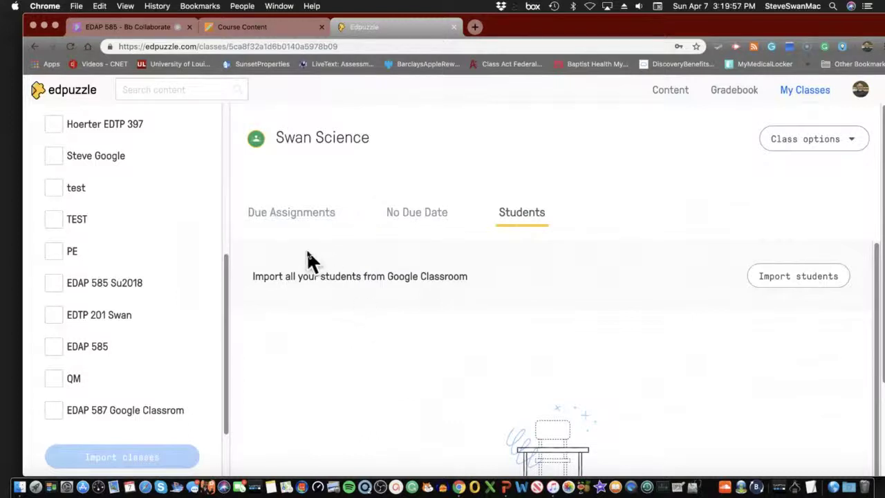
{"action": "left_click", "coordinate": [799, 285]}
{"action": "left_click", "coordinate": [804, 141]}
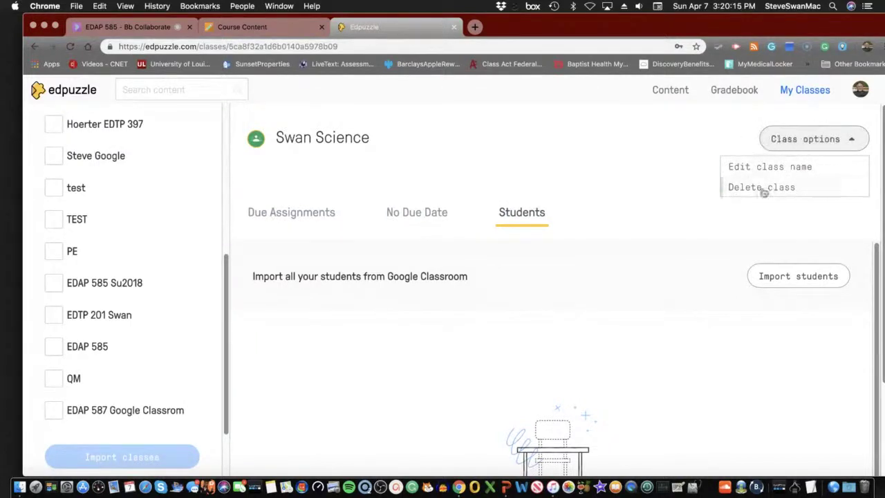
{"action": "left_click", "coordinate": [686, 125]}
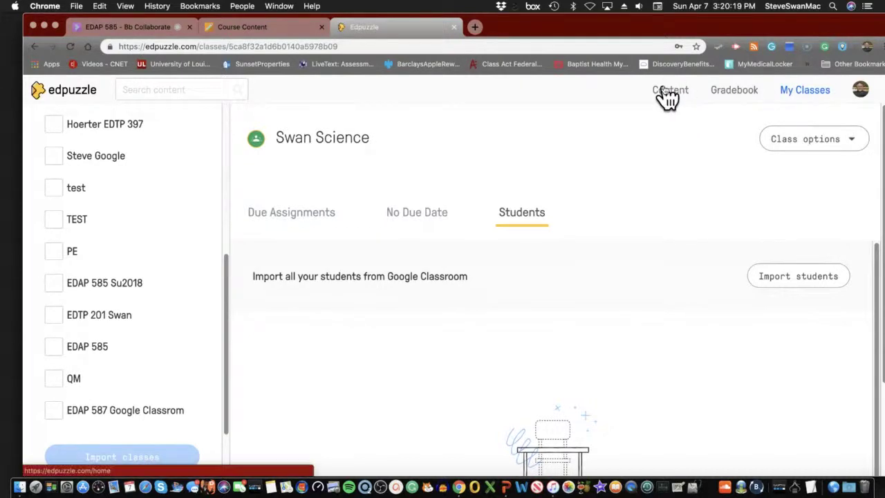
- Return to the content home page and scroll back to Working Together in Trending in STEM
{"action": "left_click", "coordinate": [665, 93]}
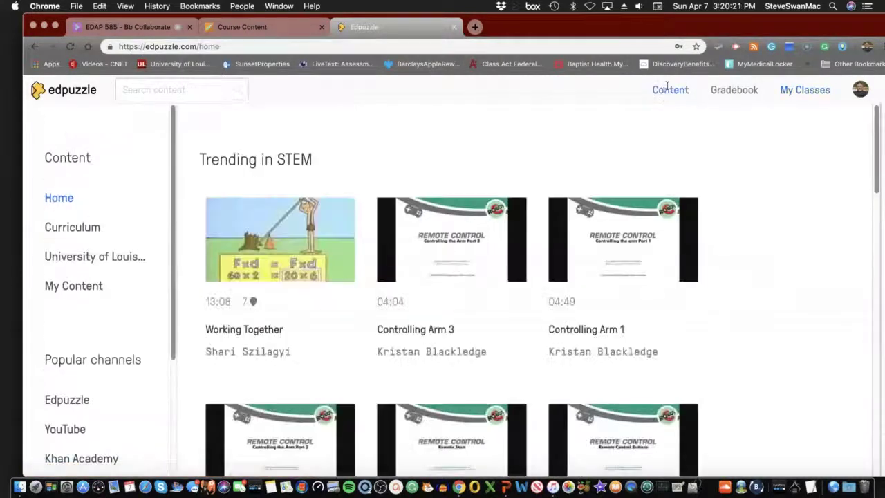
{"action": "mouse_move", "coordinate": [670, 248]}
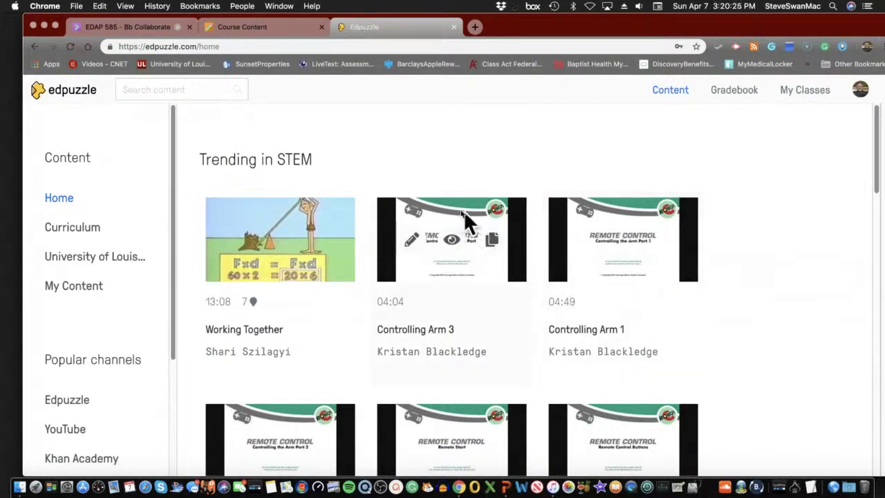
{"action": "mouse_move", "coordinate": [266, 244]}
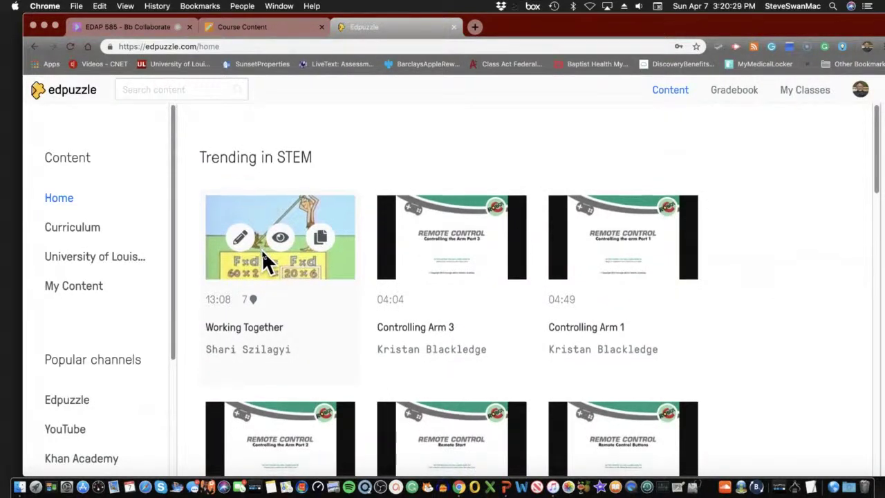
{"action": "scroll", "coordinate": [264, 250], "scroll_direction": "down", "scroll_amount": 1}
{"action": "scroll", "coordinate": [264, 250], "scroll_direction": "down", "scroll_amount": 10}
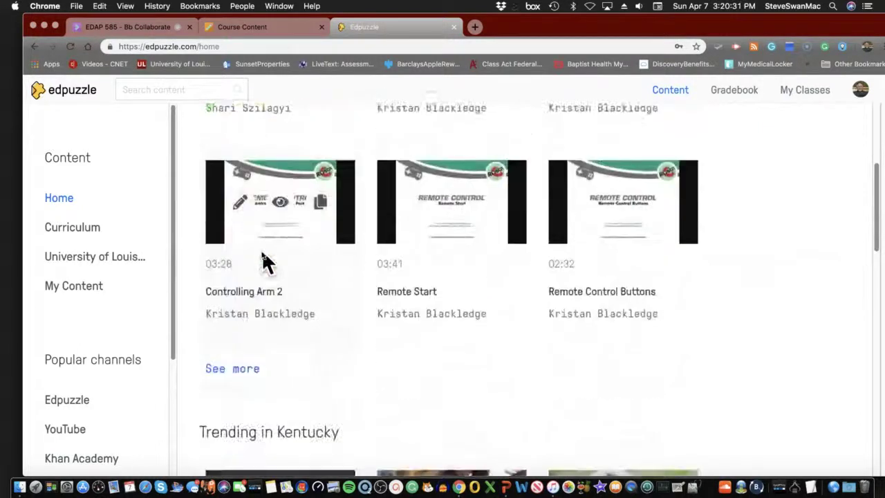
{"action": "scroll", "coordinate": [264, 259], "scroll_direction": "down", "scroll_amount": 2}
{"action": "scroll", "coordinate": [265, 259], "scroll_direction": "up", "scroll_amount": 2}
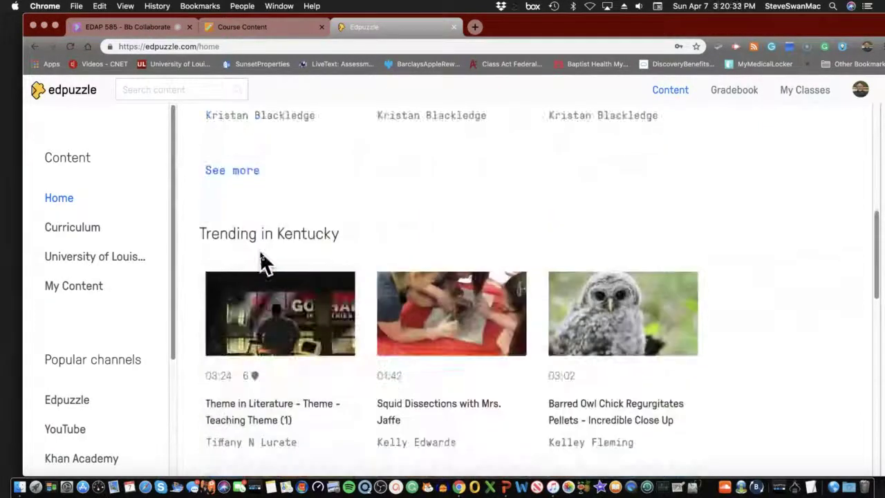
{"action": "scroll", "coordinate": [262, 256], "scroll_direction": "down", "scroll_amount": 5}
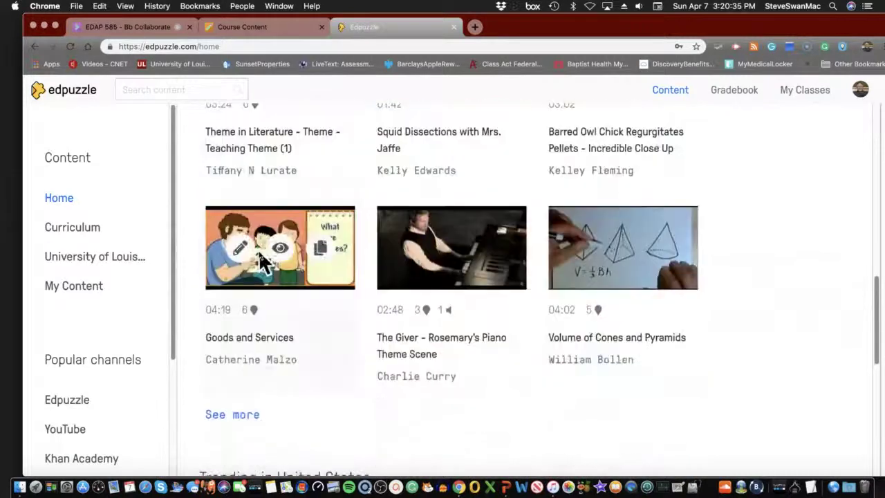
{"action": "scroll", "coordinate": [259, 250], "scroll_direction": "down", "scroll_amount": 9}
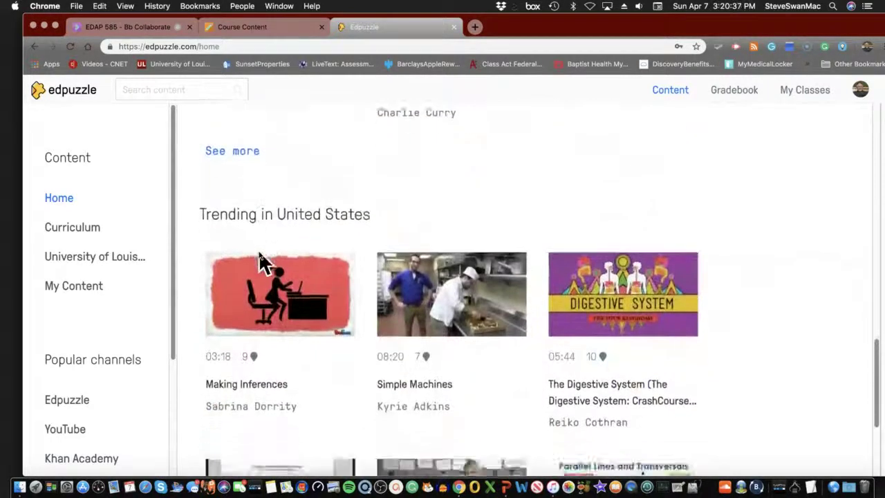
{"action": "scroll", "coordinate": [259, 250], "scroll_direction": "up", "scroll_amount": 15}
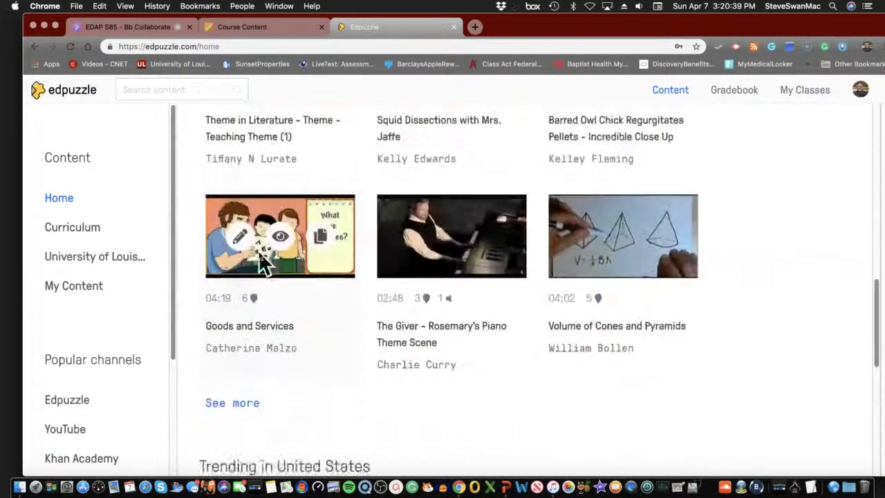
{"action": "scroll", "coordinate": [258, 252], "scroll_direction": "up", "scroll_amount": 7}
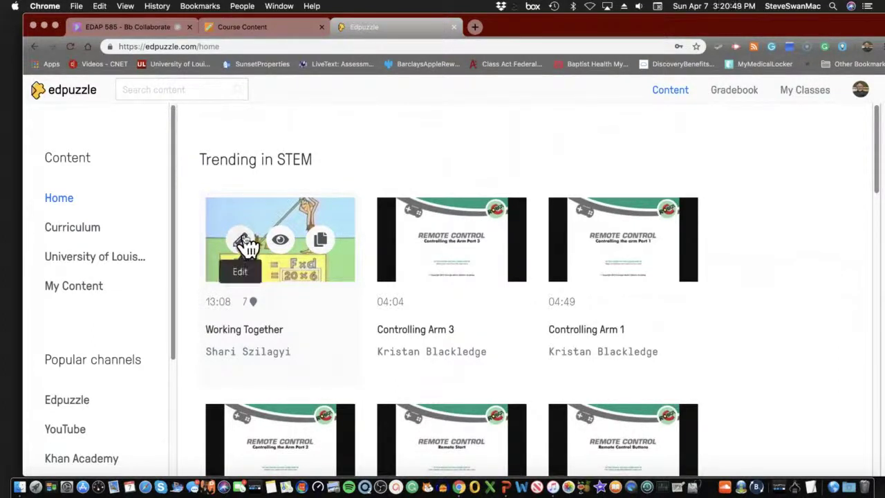
- Open Working Together in the editor, leaving the crop at the full 00:00–13:08 range
{"action": "left_click", "coordinate": [243, 241]}
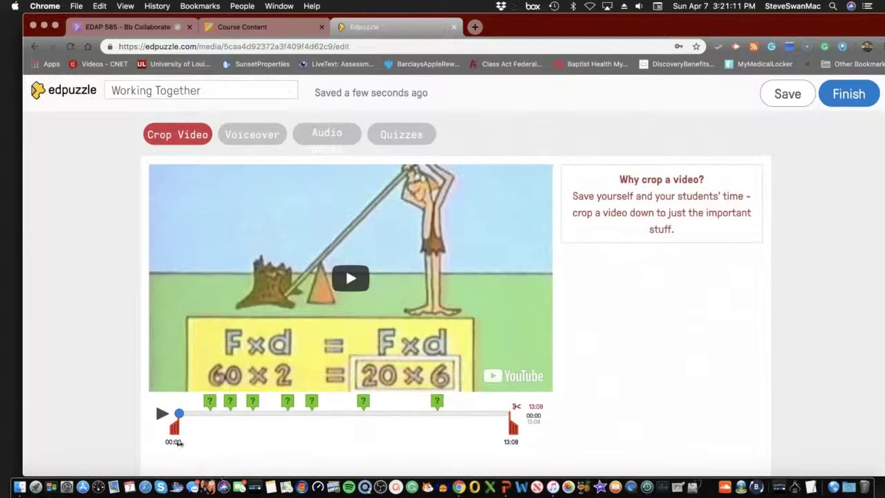
{"action": "mouse_move", "coordinate": [173, 429]}
{"action": "left_mouse_down"}
{"action": "mouse_move", "coordinate": [198, 429]}
{"action": "mouse_move", "coordinate": [167, 430]}
{"action": "mouse_move", "coordinate": [181, 416]}
{"action": "mouse_move", "coordinate": [214, 429]}
{"action": "mouse_move", "coordinate": [281, 430]}
{"action": "mouse_move", "coordinate": [282, 439]}
{"action": "mouse_move", "coordinate": [175, 428]}
{"action": "left_mouse_up"}
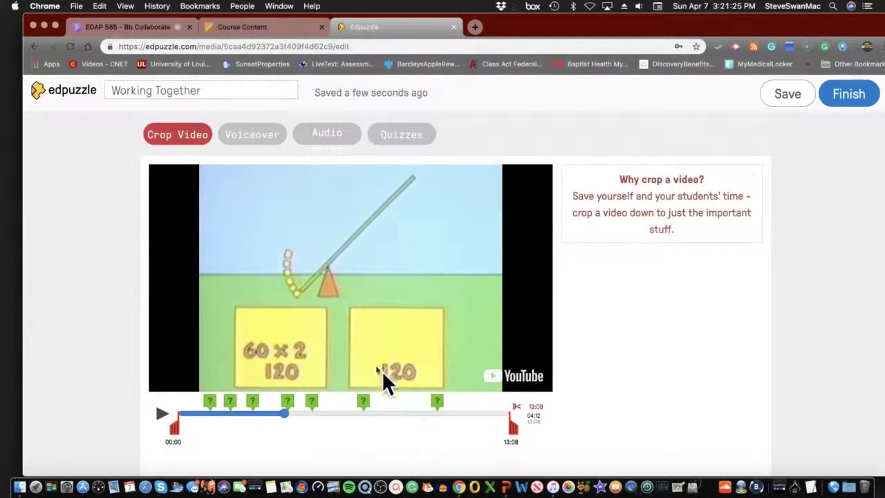
- Show the Voiceover section for recording audio over the whole Working Together video
{"action": "left_click", "coordinate": [243, 141]}
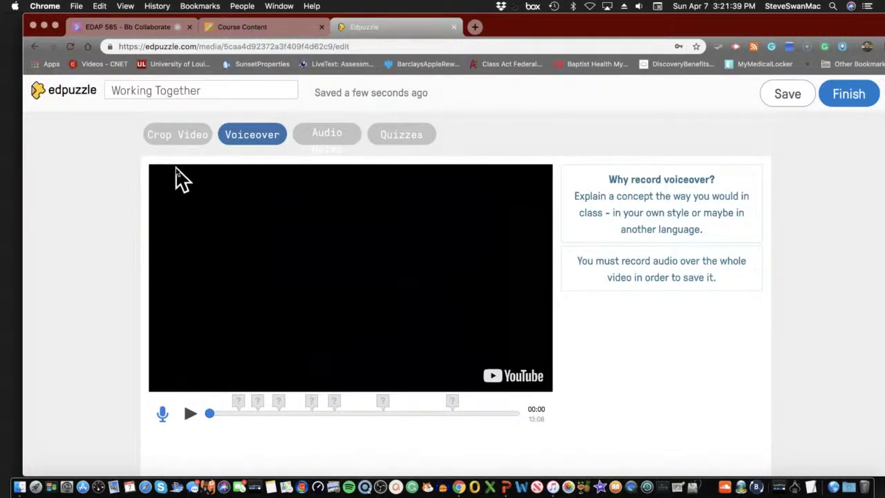
- Record an audio note at 00:00 of Working Together, then move the playhead to 05:38
{"action": "left_click", "coordinate": [318, 150]}
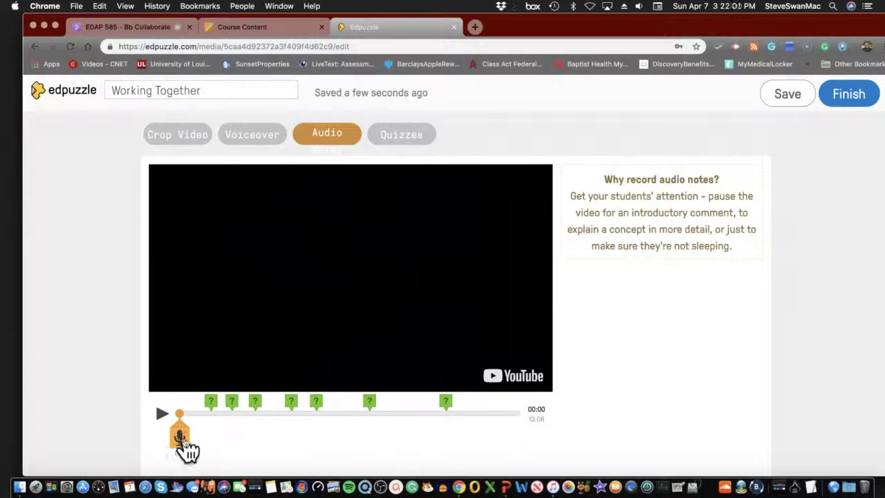
{"action": "left_click", "coordinate": [188, 443]}
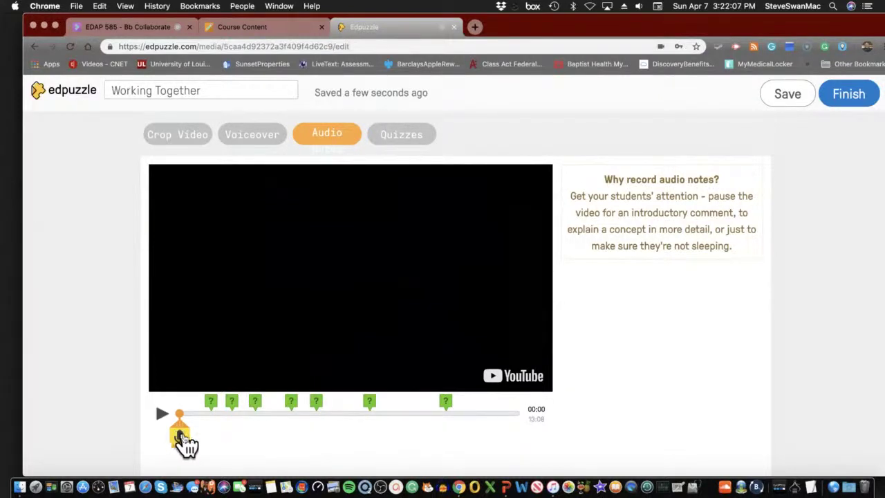
{"action": "left_click", "coordinate": [181, 440]}
{"action": "scroll", "coordinate": [266, 450], "scroll_direction": "down", "scroll_amount": 1}
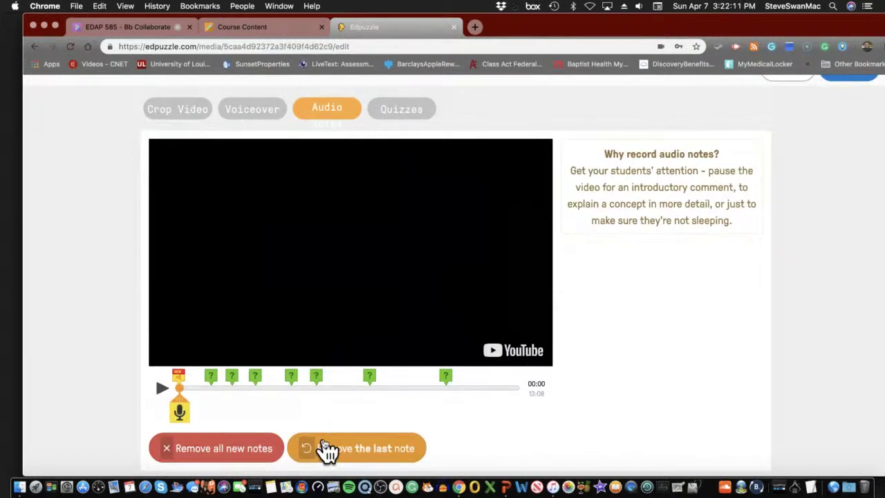
{"action": "scroll", "coordinate": [262, 405], "scroll_direction": "up", "scroll_amount": 1}
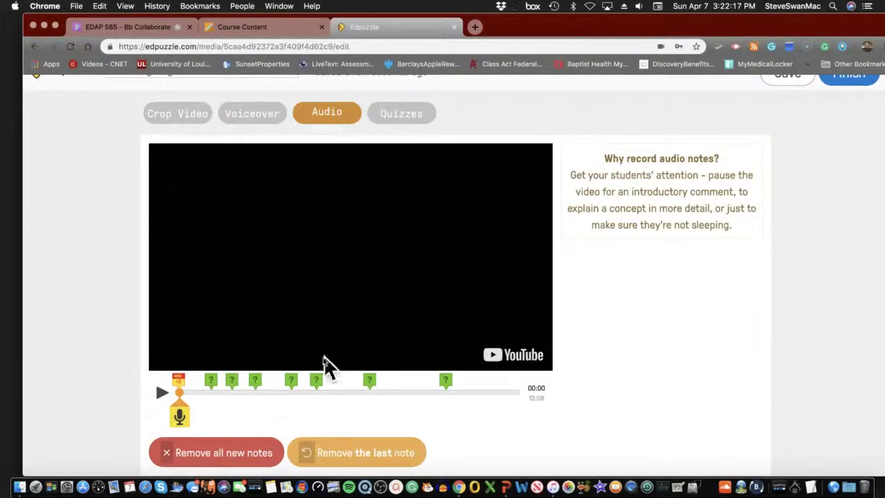
{"action": "left_click", "coordinate": [323, 392]}
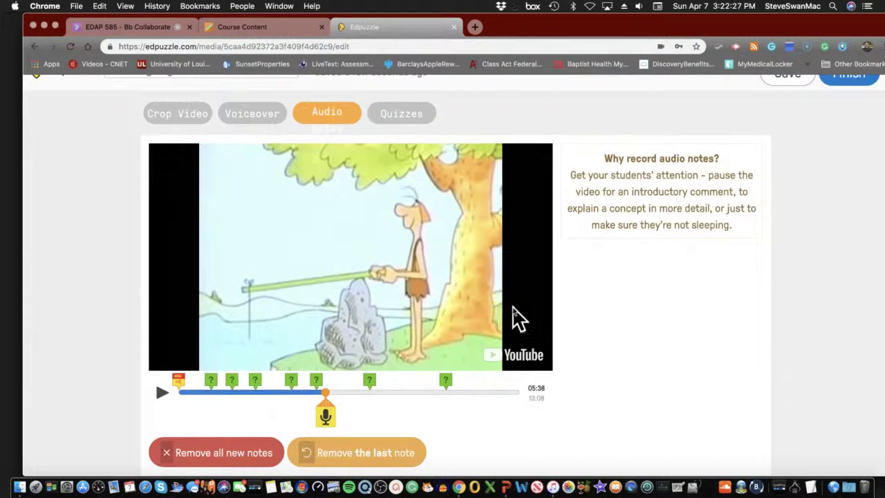
{"action": "scroll", "coordinate": [522, 328], "scroll_direction": "up", "scroll_amount": 1}
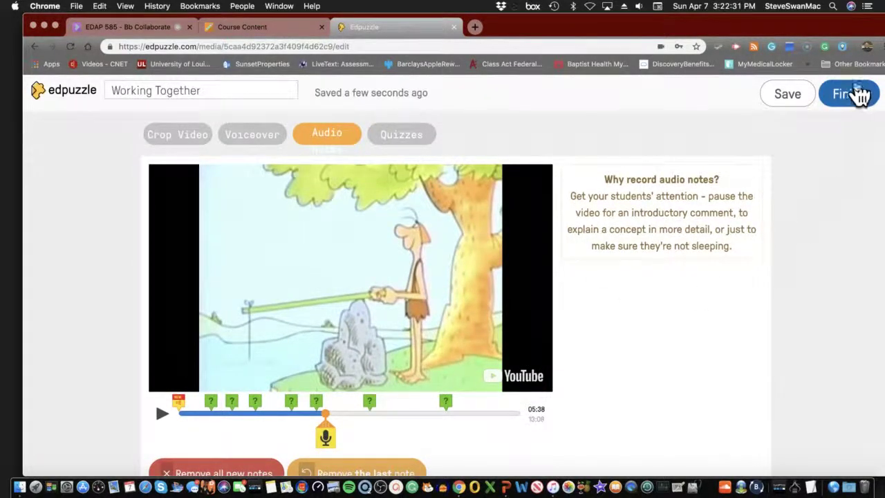
- Save and finish the video, leaving Swan Science unselected and choosing to assign it later
{"action": "left_click", "coordinate": [786, 101]}
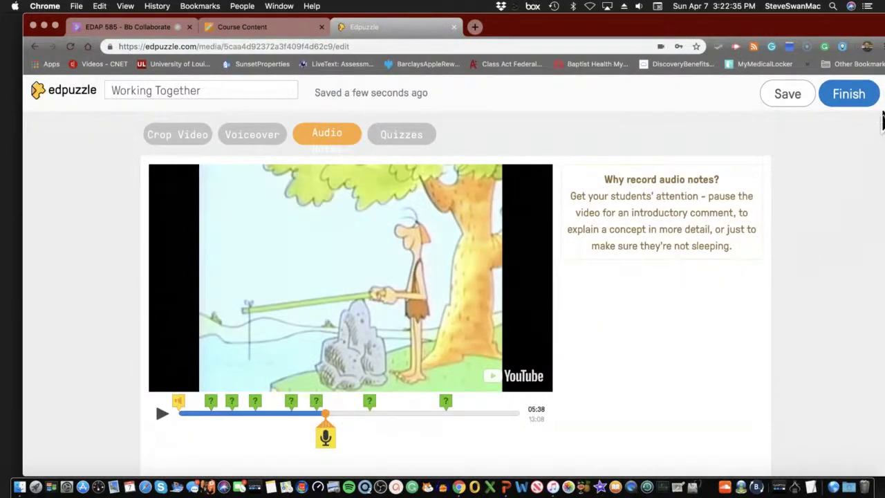
{"action": "left_click", "coordinate": [847, 97]}
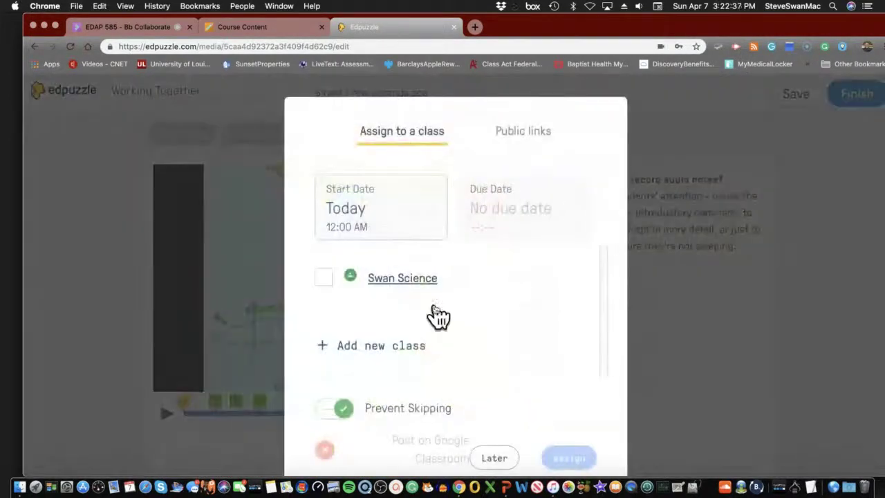
{"action": "left_click", "coordinate": [325, 279]}
{"action": "left_click", "coordinate": [325, 279]}
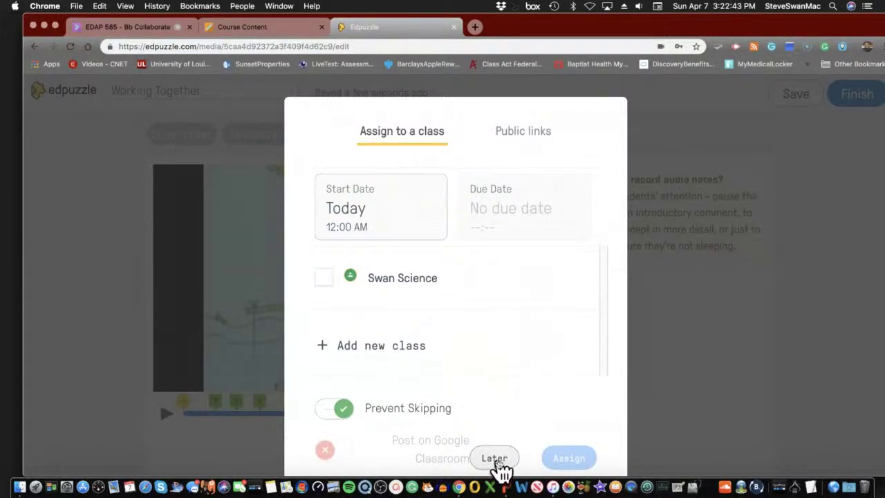
{"action": "left_click", "coordinate": [497, 465]}
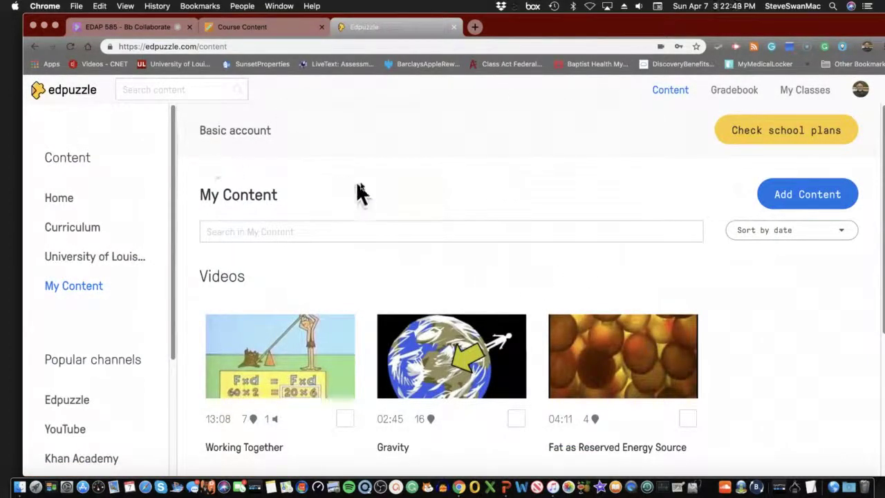
- Start a new video via Add Content > Create a video and browse to Popular channels like Khan Academy
{"action": "left_click", "coordinate": [792, 199]}
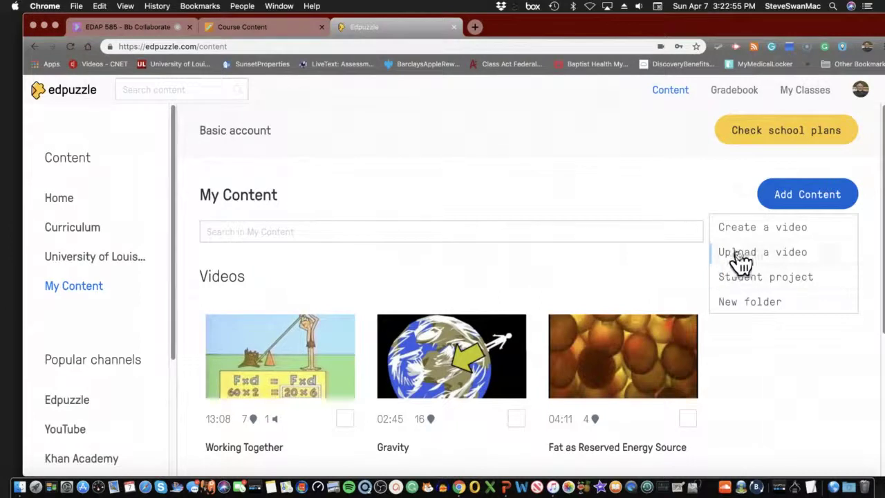
{"action": "left_click", "coordinate": [750, 234]}
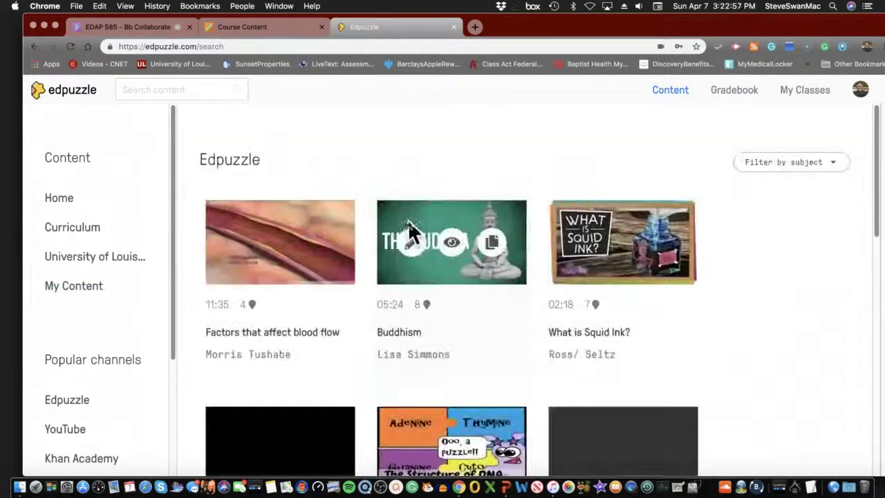
{"action": "scroll", "coordinate": [195, 351], "scroll_direction": "down", "scroll_amount": 5}
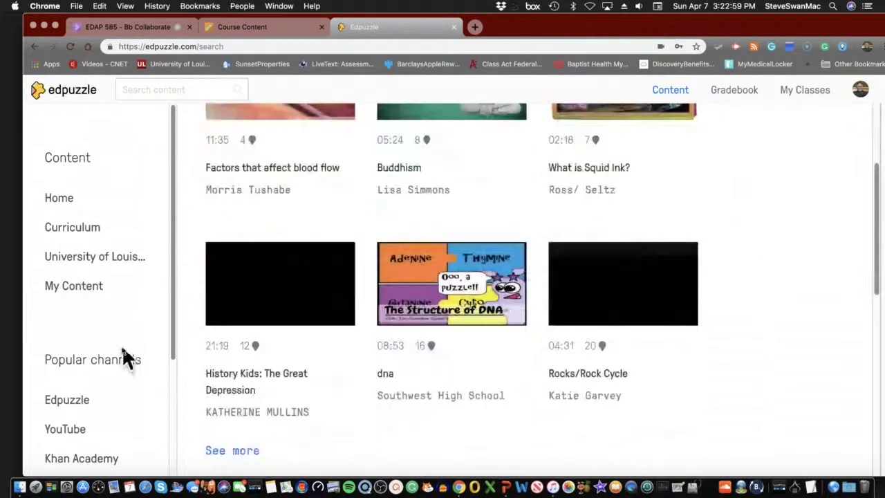
{"action": "scroll", "coordinate": [120, 344], "scroll_direction": "down", "scroll_amount": 4}
{"action": "scroll", "coordinate": [126, 348], "scroll_direction": "up", "scroll_amount": 1}
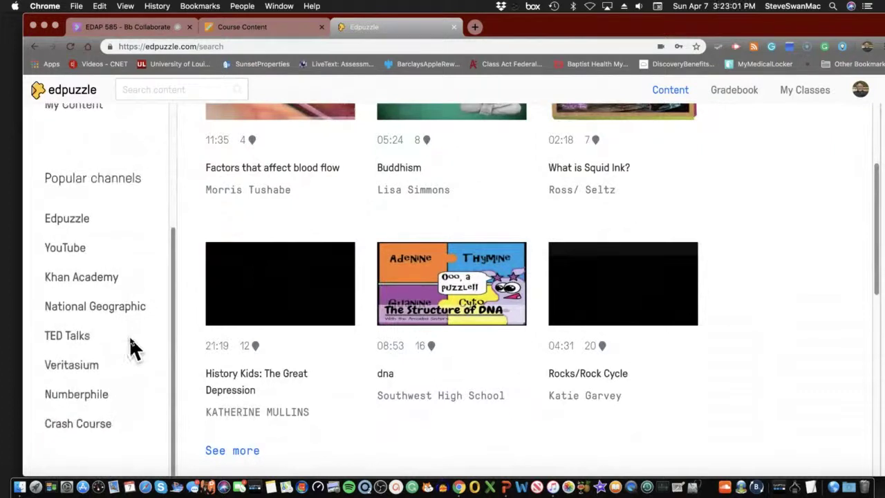
{"action": "scroll", "coordinate": [138, 337], "scroll_direction": "up", "scroll_amount": 4}
{"action": "scroll", "coordinate": [147, 336], "scroll_direction": "down", "scroll_amount": 5}
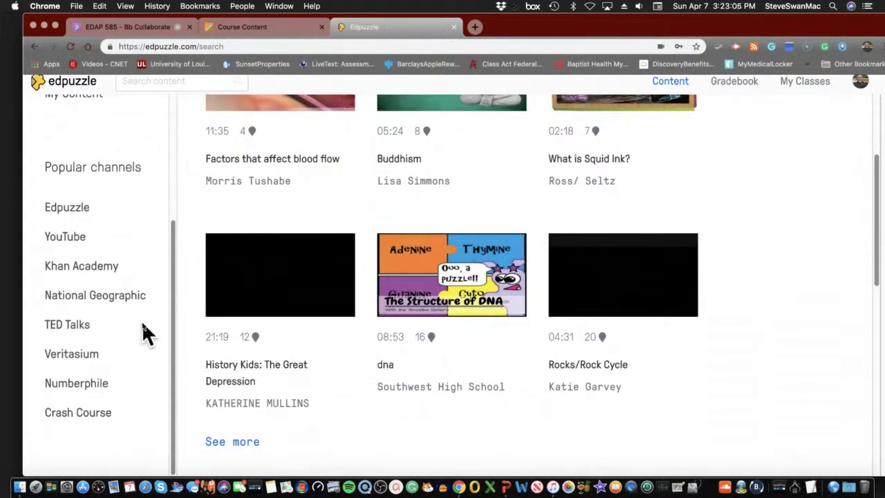
{"action": "scroll", "coordinate": [142, 329], "scroll_direction": "up", "scroll_amount": 4}
{"action": "scroll", "coordinate": [142, 331], "scroll_direction": "down", "scroll_amount": 4}
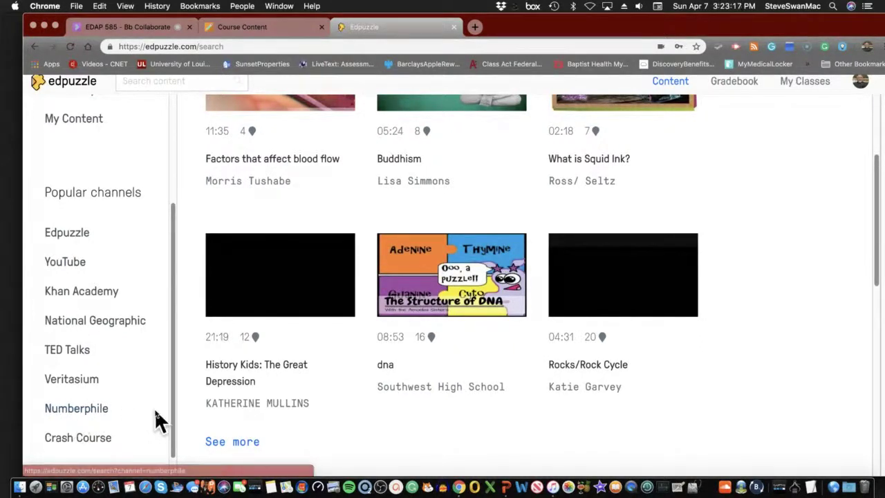
{"action": "left_click", "coordinate": [68, 321]}
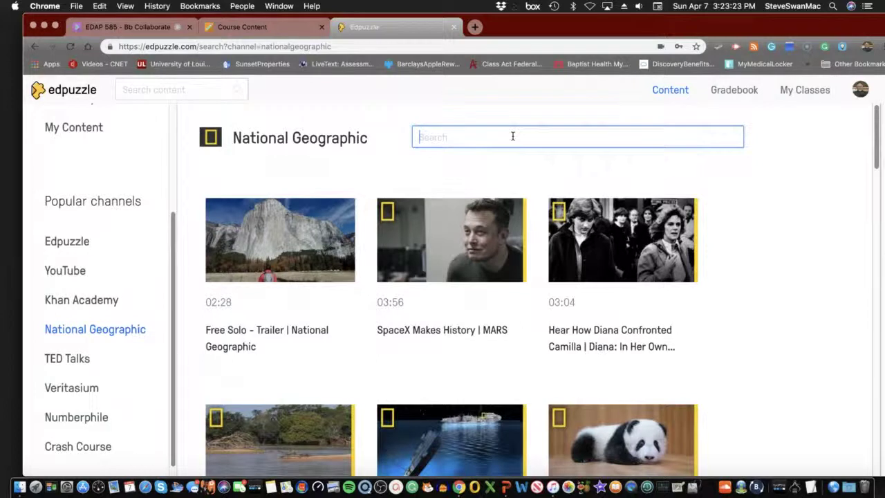
{"action": "left_click", "coordinate": [515, 136]}
{"action": "type", "text": "gra"}
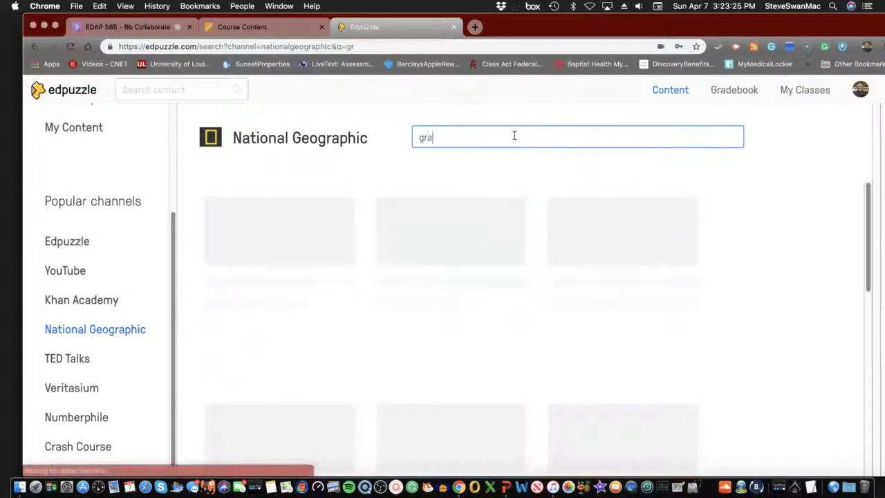
{"action": "type", "text": "vity"}
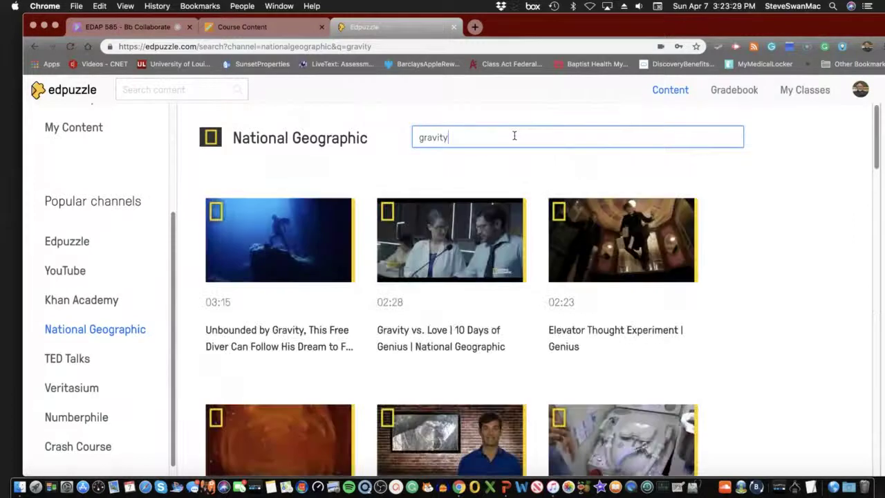
{"action": "scroll", "coordinate": [431, 192], "scroll_direction": "down", "scroll_amount": 2}
{"action": "mouse_move", "coordinate": [438, 192]}
{"action": "scroll", "coordinate": [448, 194], "scroll_direction": "down", "scroll_amount": 3}
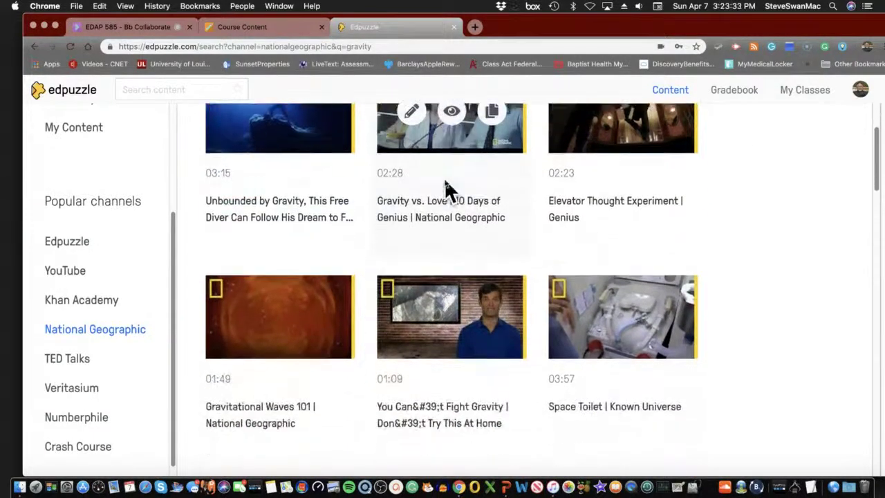
{"action": "scroll", "coordinate": [447, 178], "scroll_direction": "down", "scroll_amount": 2}
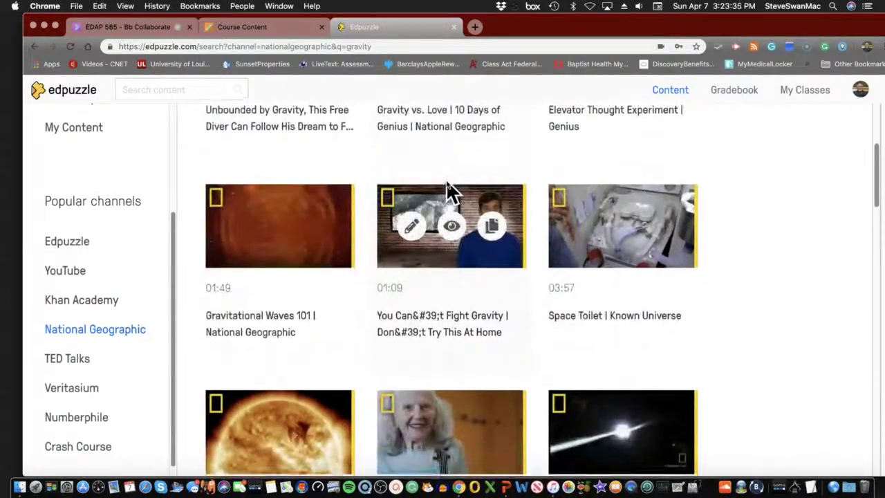
{"action": "scroll", "coordinate": [447, 180], "scroll_direction": "down", "scroll_amount": 1}
{"action": "scroll", "coordinate": [449, 183], "scroll_direction": "down", "scroll_amount": 4}
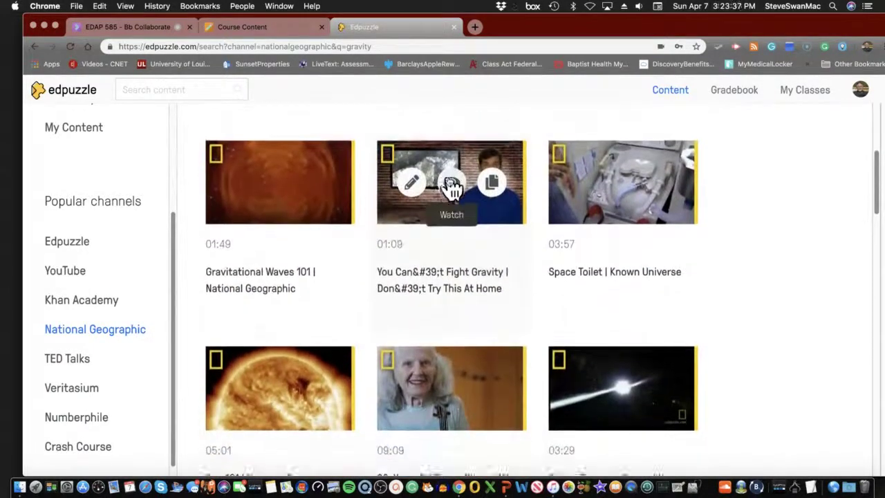
{"action": "scroll", "coordinate": [450, 185], "scroll_direction": "down", "scroll_amount": 2}
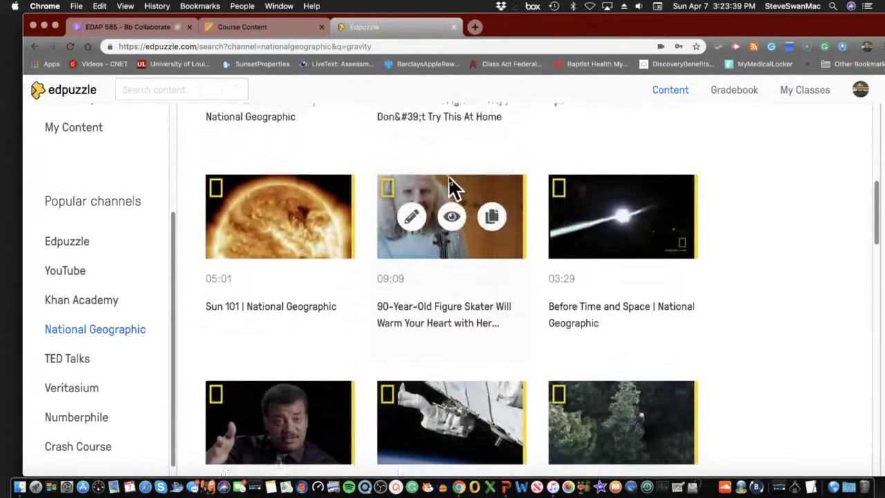
{"action": "scroll", "coordinate": [449, 186], "scroll_direction": "down", "scroll_amount": 3}
{"action": "scroll", "coordinate": [450, 184], "scroll_direction": "down", "scroll_amount": 4}
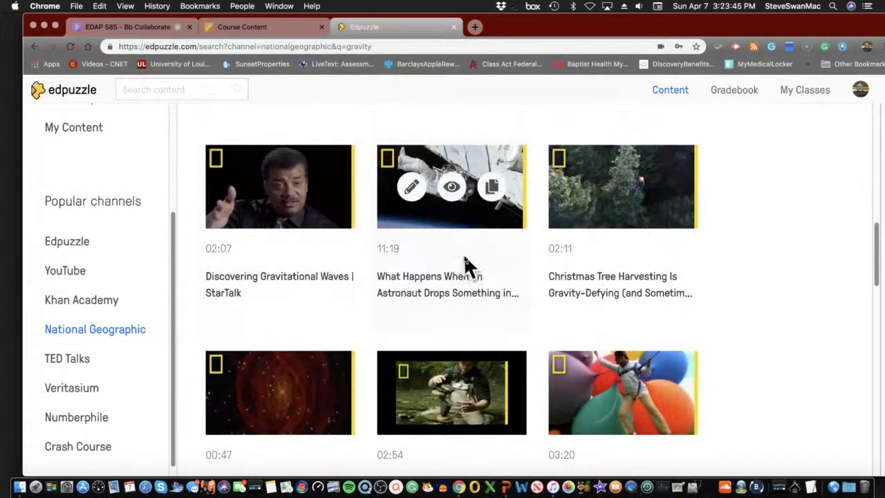
{"action": "scroll", "coordinate": [470, 254], "scroll_direction": "down", "scroll_amount": 1}
{"action": "scroll", "coordinate": [475, 251], "scroll_direction": "down", "scroll_amount": 2}
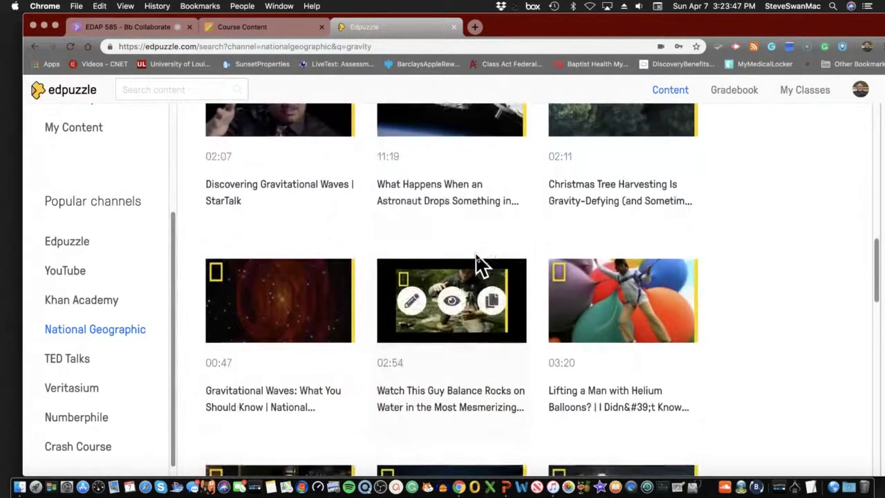
{"action": "scroll", "coordinate": [475, 253], "scroll_direction": "down", "scroll_amount": 2}
{"action": "scroll", "coordinate": [476, 252], "scroll_direction": "down", "scroll_amount": 3}
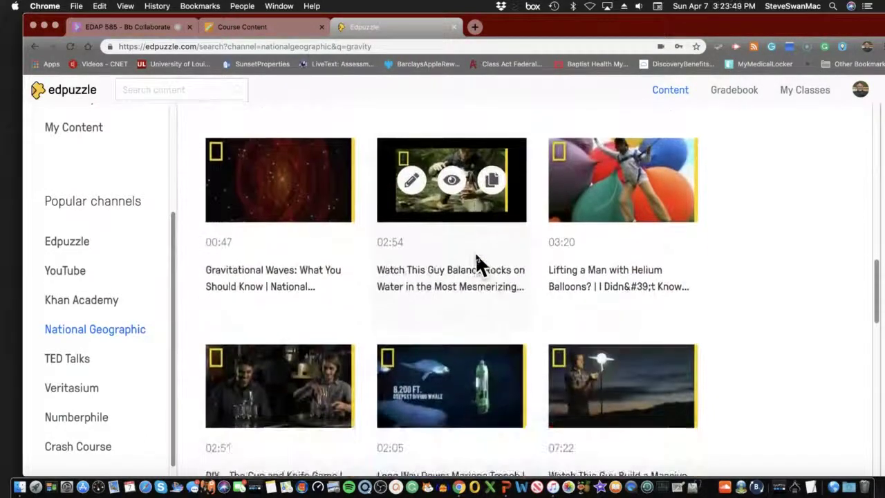
{"action": "scroll", "coordinate": [477, 263], "scroll_direction": "down", "scroll_amount": 1}
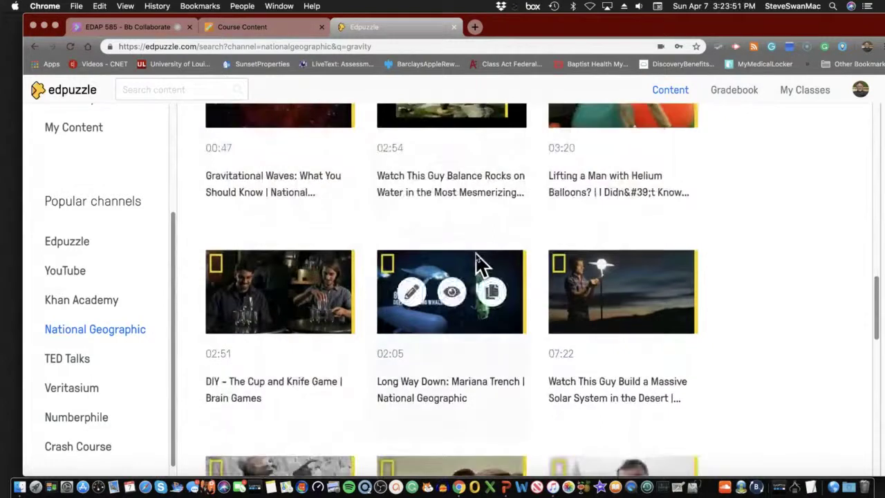
{"action": "scroll", "coordinate": [475, 263], "scroll_direction": "up", "scroll_amount": 2}
{"action": "mouse_move", "coordinate": [622, 186]}
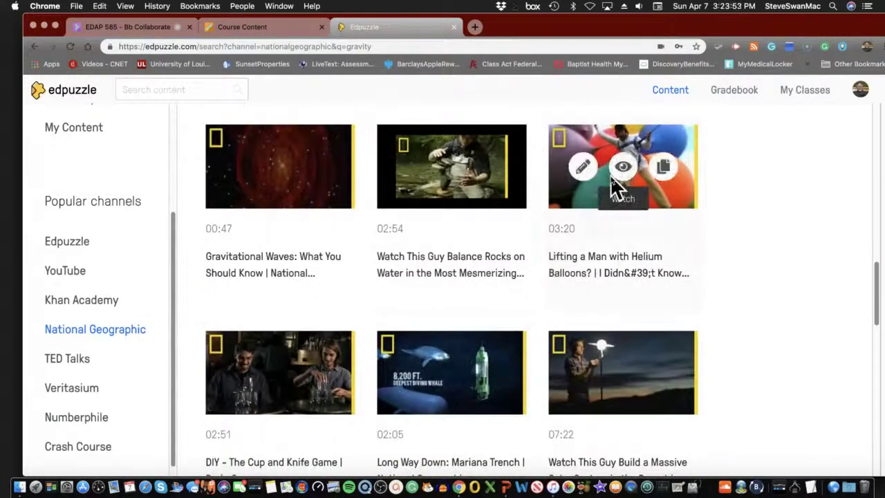
{"action": "left_click", "coordinate": [623, 170]}
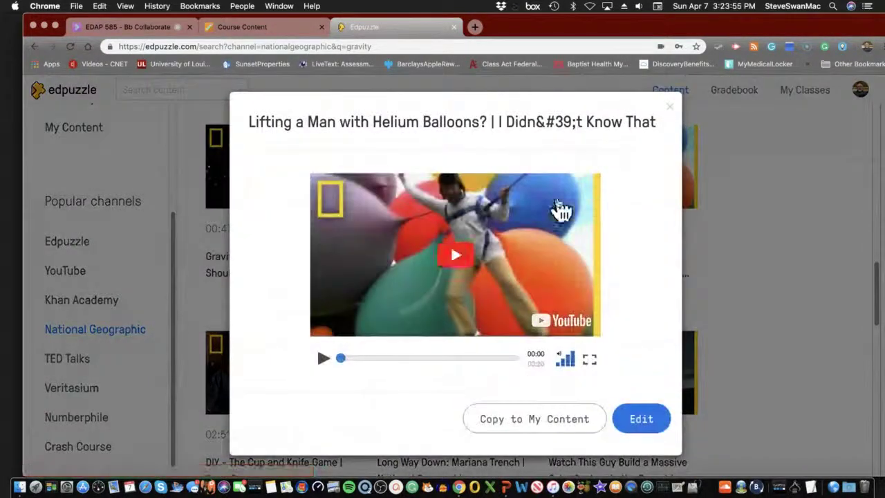
{"action": "left_click", "coordinate": [450, 261]}
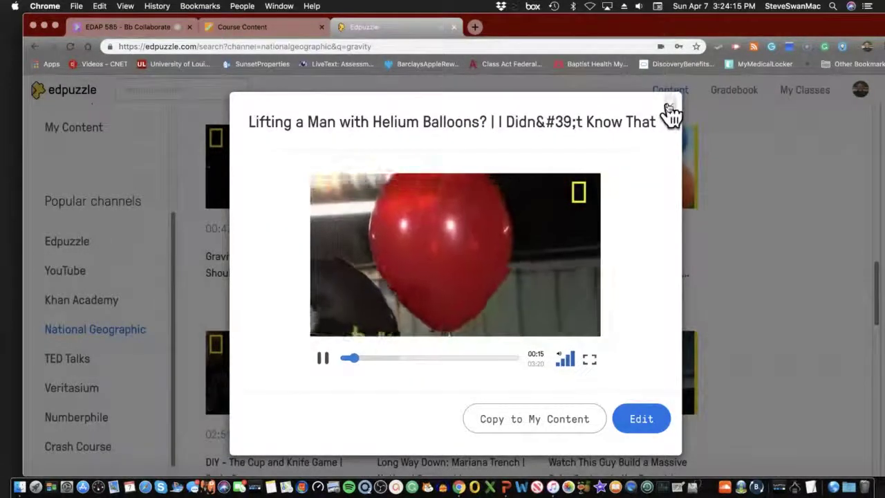
{"action": "left_click", "coordinate": [669, 110]}
- Find the 02:27 'See How the Moon Causes Huge Waves on this River' result and preview it
{"action": "scroll", "coordinate": [384, 388], "scroll_direction": "down", "scroll_amount": 1}
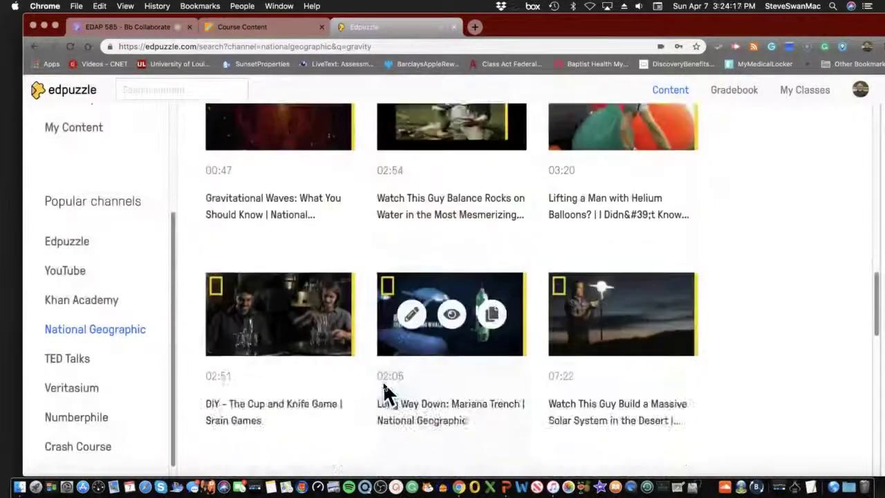
{"action": "scroll", "coordinate": [384, 380], "scroll_direction": "down", "scroll_amount": 5}
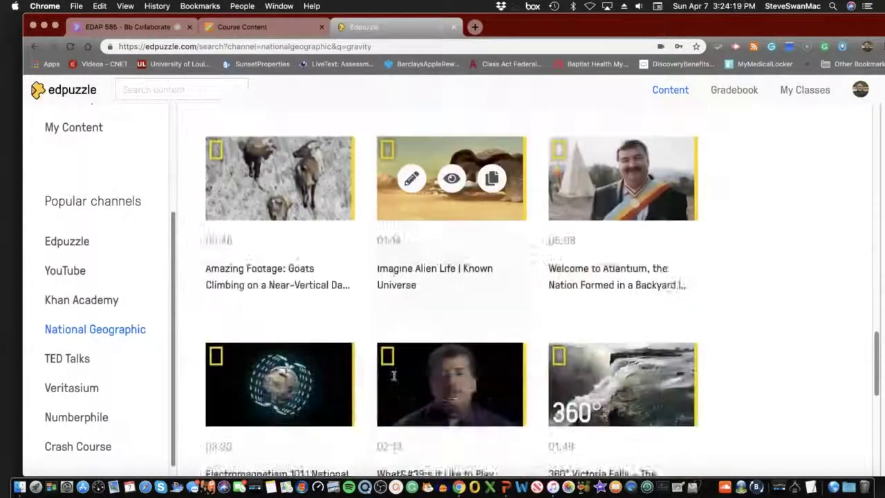
{"action": "scroll", "coordinate": [393, 375], "scroll_direction": "down", "scroll_amount": 3}
{"action": "scroll", "coordinate": [393, 371], "scroll_direction": "up", "scroll_amount": 2}
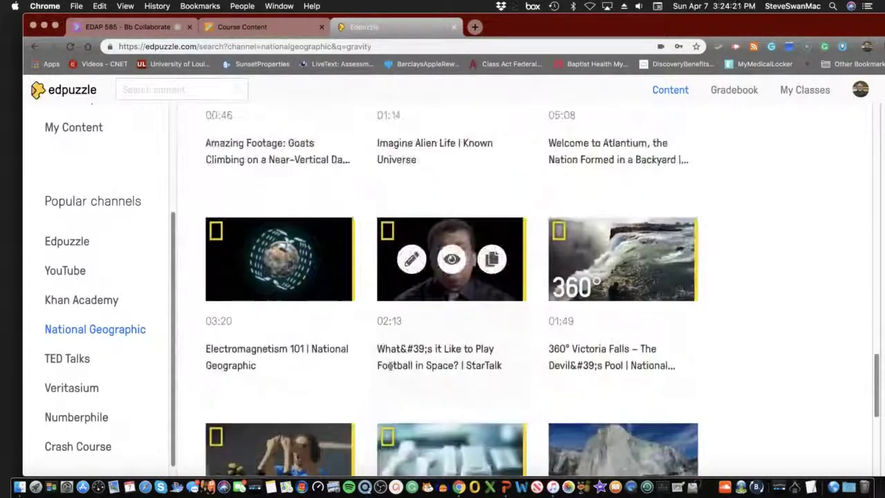
{"action": "scroll", "coordinate": [392, 373], "scroll_direction": "down", "scroll_amount": 4}
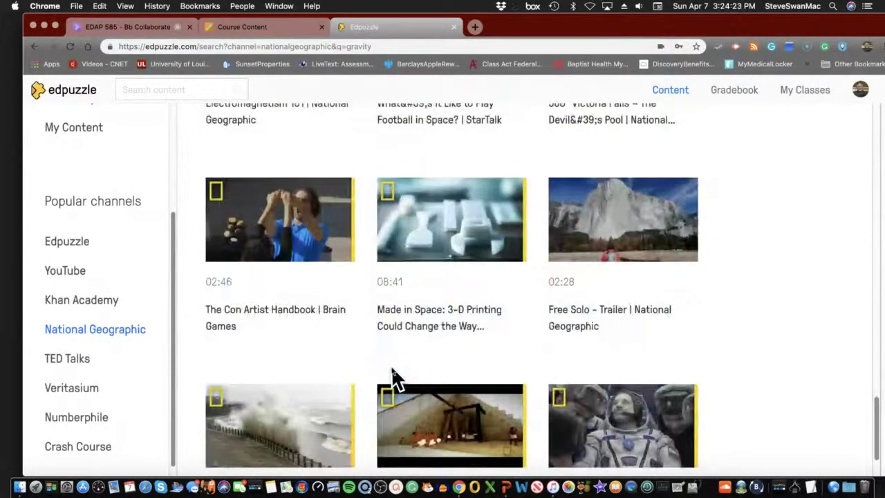
{"action": "scroll", "coordinate": [392, 371], "scroll_direction": "down", "scroll_amount": 1}
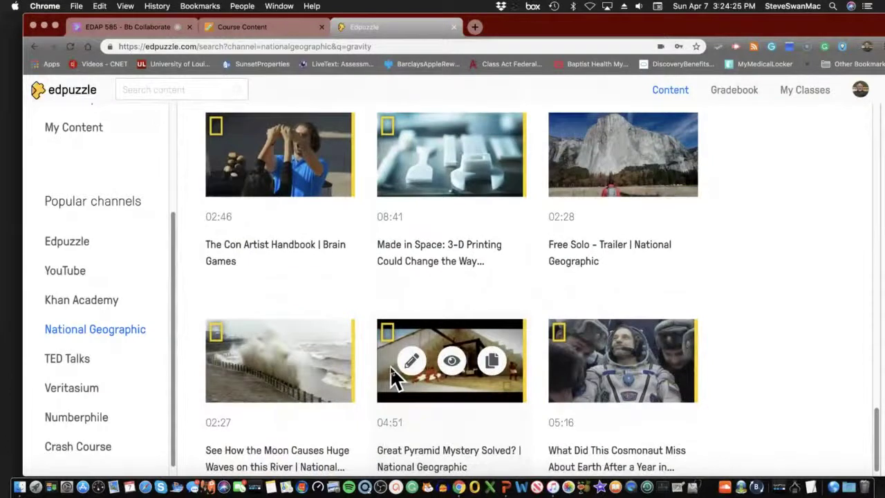
{"action": "scroll", "coordinate": [391, 375], "scroll_direction": "down", "scroll_amount": 1}
{"action": "scroll", "coordinate": [392, 363], "scroll_direction": "up", "scroll_amount": 1}
{"action": "scroll", "coordinate": [391, 365], "scroll_direction": "down", "scroll_amount": 2}
{"action": "scroll", "coordinate": [392, 366], "scroll_direction": "up", "scroll_amount": 3}
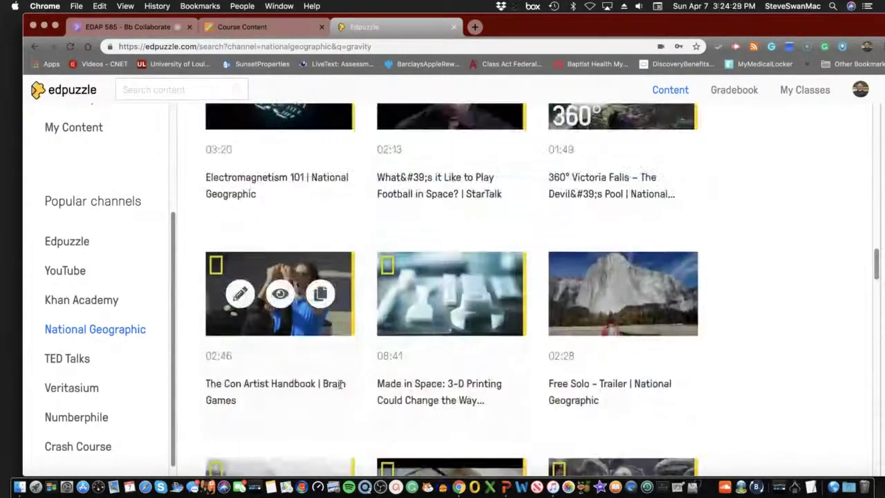
{"action": "scroll", "coordinate": [319, 360], "scroll_direction": "down", "scroll_amount": 2}
{"action": "left_click", "coordinate": [280, 372]}
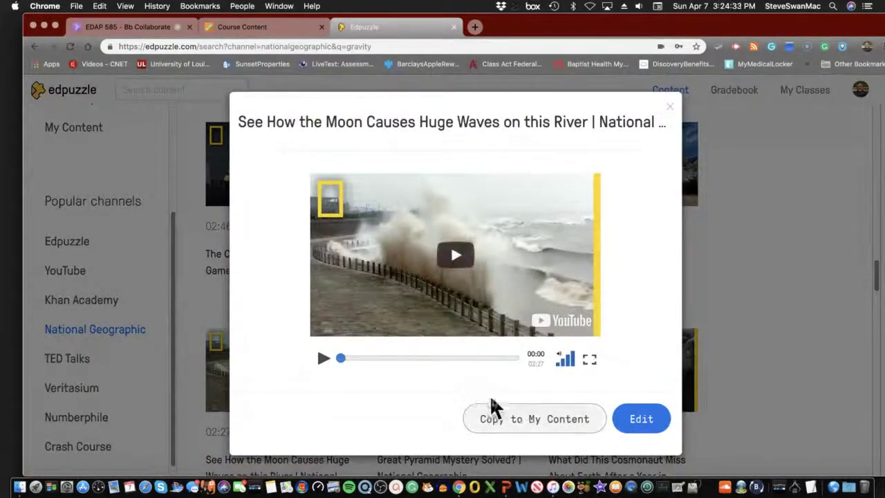
- Play the Moon waves preview briefly, close it, and go to My Content
{"action": "left_click", "coordinate": [323, 358]}
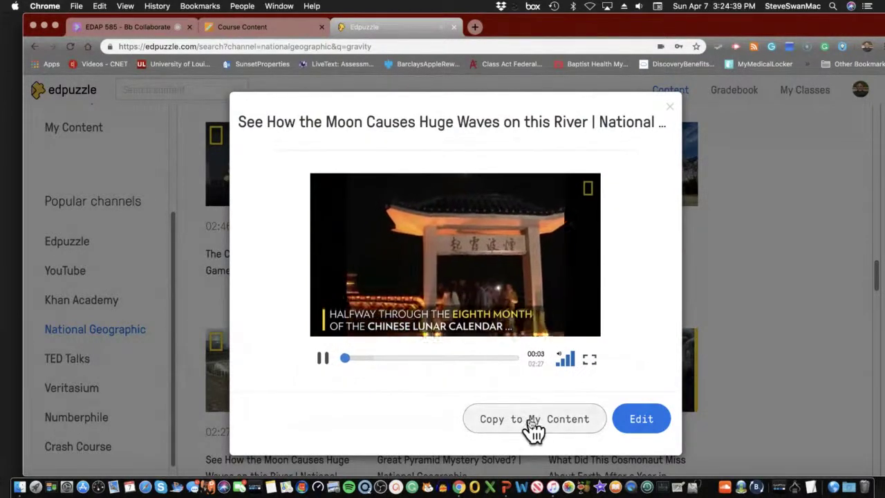
{"action": "left_click", "coordinate": [675, 103]}
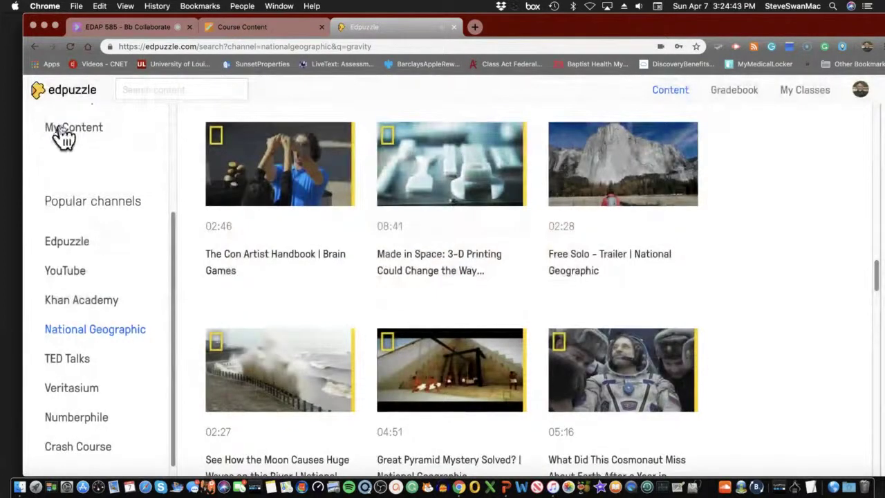
{"action": "left_click", "coordinate": [66, 135]}
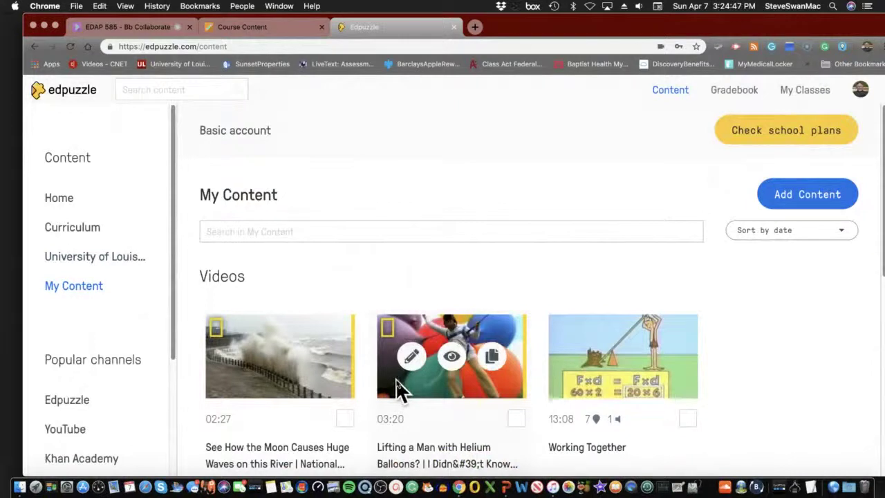
- Open 'Lifting a Man with Helium Balloons' in the editor, keeping the crop at 00:00–03:20
{"action": "left_click", "coordinate": [410, 356]}
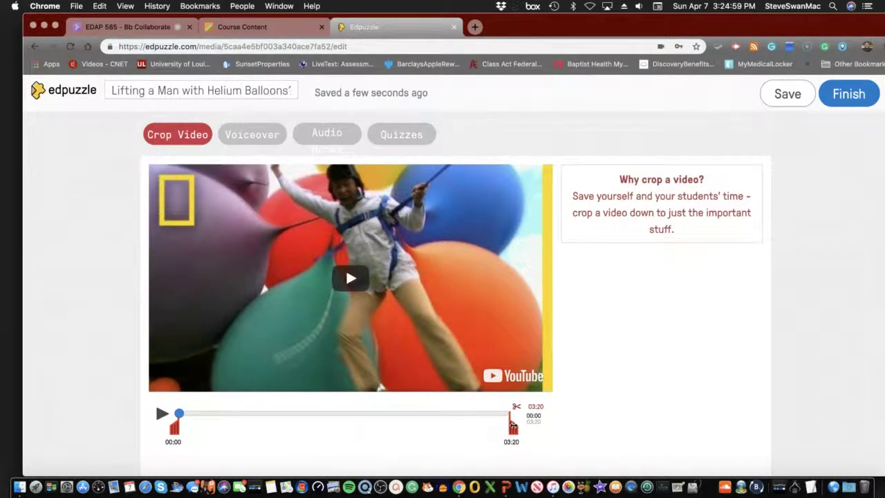
{"action": "left_click_drag", "start_coordinate": [512, 424], "coordinate": [471, 427]}
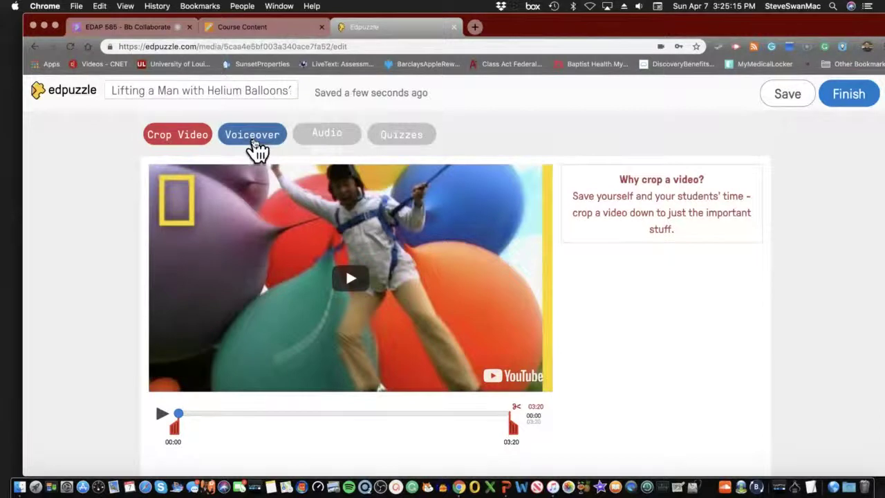
- Record an audio note at 00:00 of the helium balloons video
{"action": "left_click", "coordinate": [330, 142]}
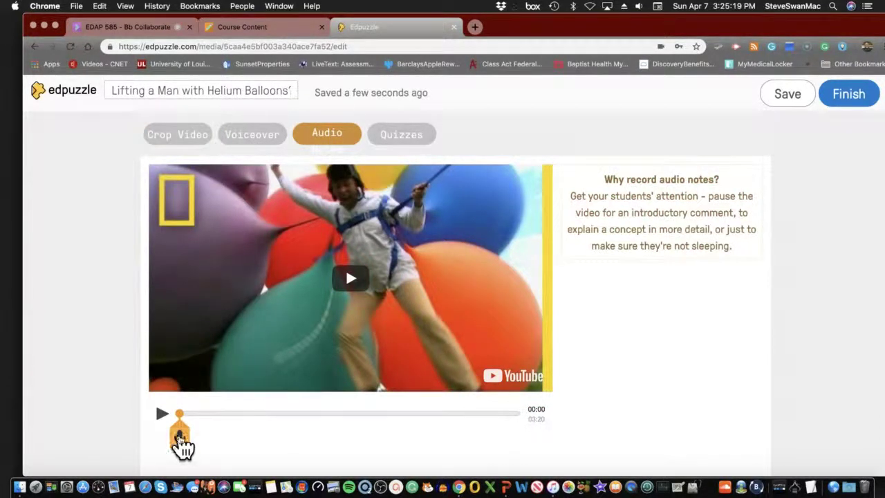
{"action": "left_click", "coordinate": [181, 442]}
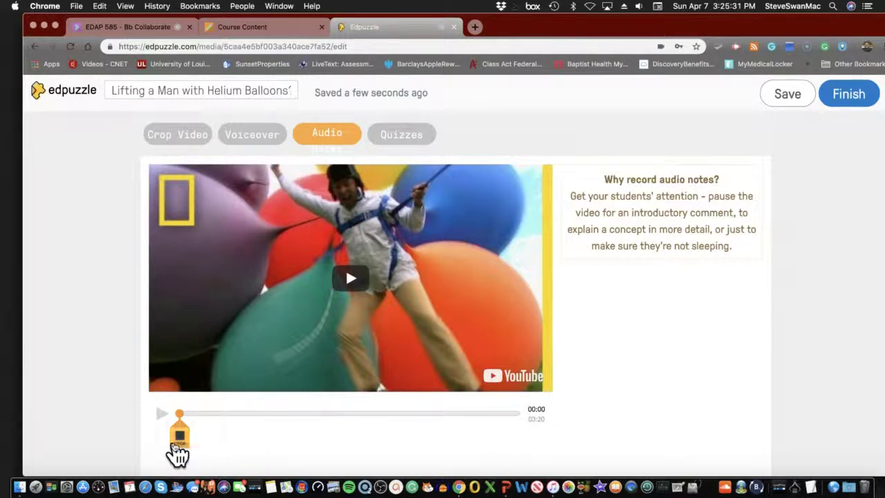
{"action": "left_click", "coordinate": [178, 436]}
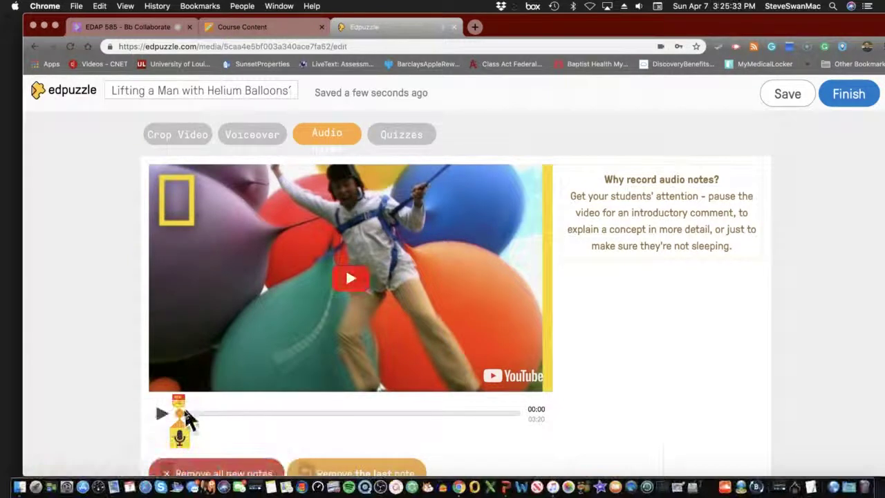
- Play back the video and the new audio note, then move on to Quizzes
{"action": "scroll", "coordinate": [178, 429], "scroll_direction": "down", "scroll_amount": 1}
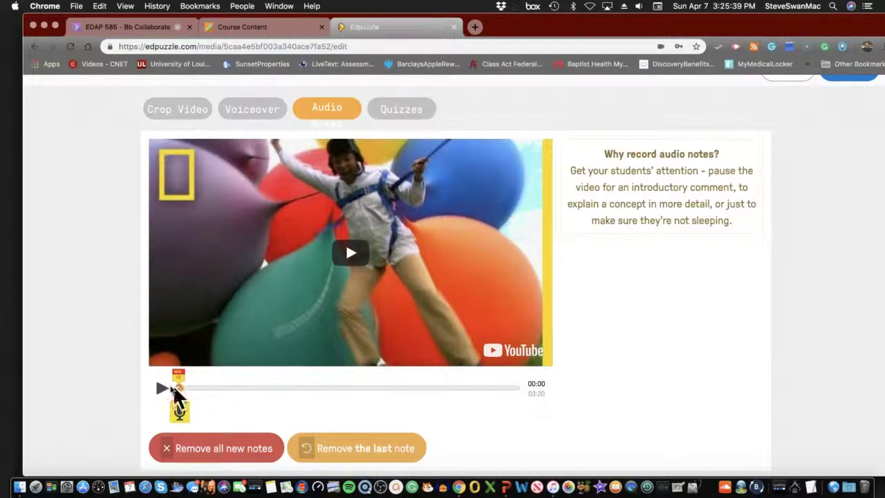
{"action": "mouse_move", "coordinate": [166, 398]}
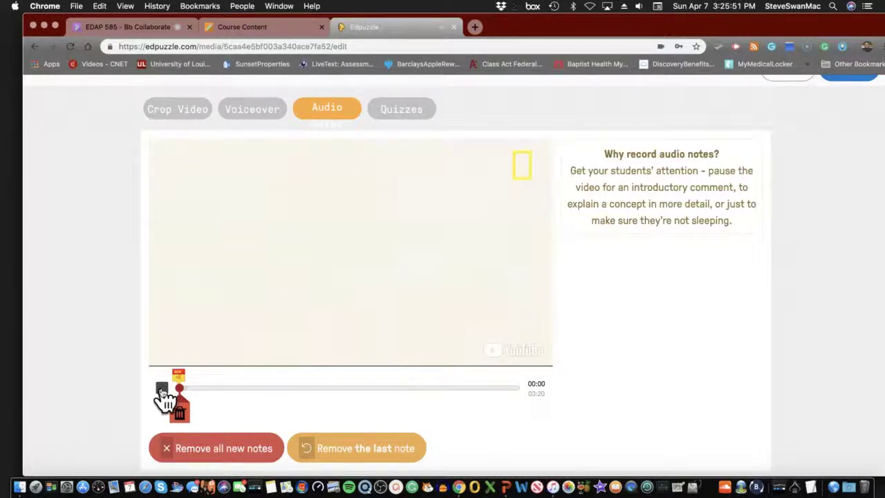
{"action": "left_click", "coordinate": [161, 389]}
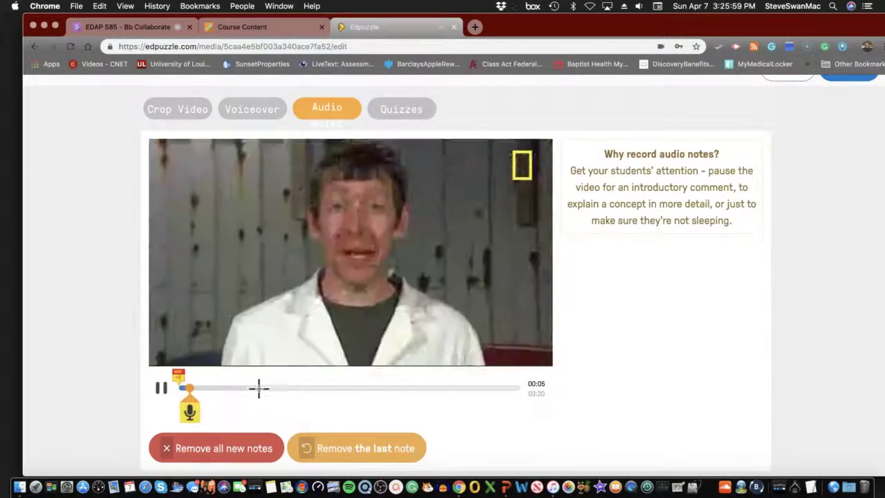
{"action": "left_click", "coordinate": [258, 388]}
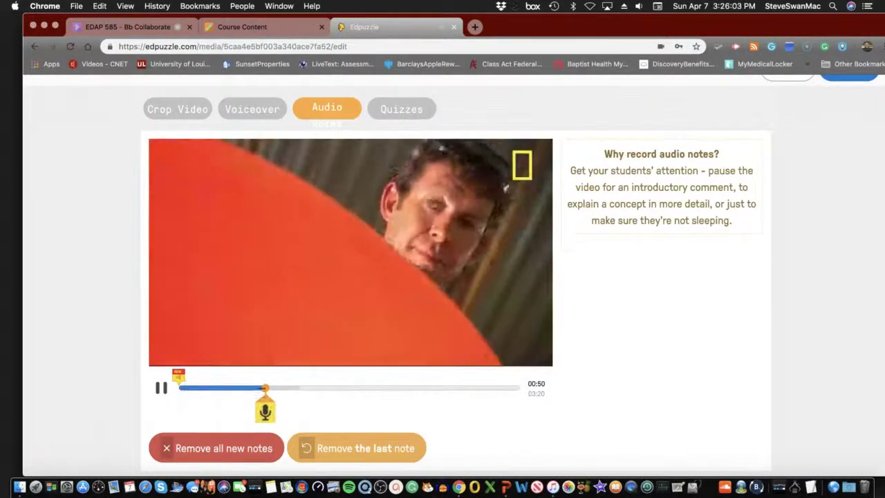
{"action": "left_click", "coordinate": [183, 388]}
{"action": "left_click", "coordinate": [179, 411]}
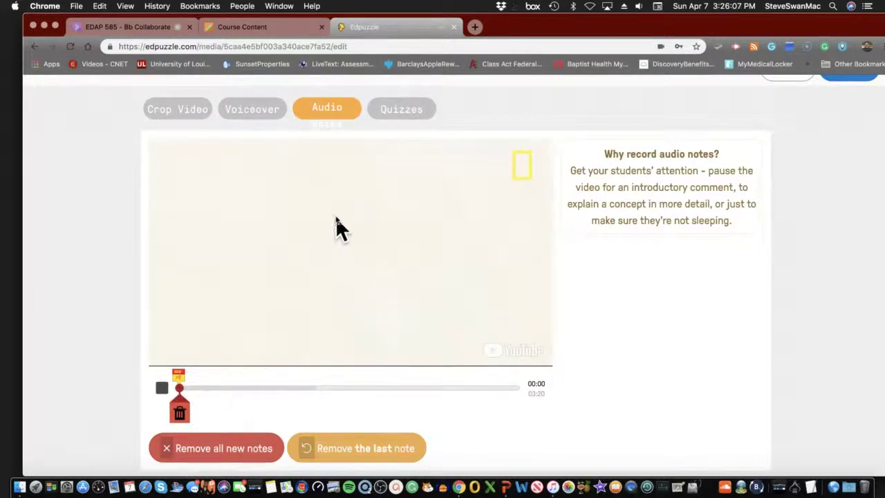
{"action": "left_click", "coordinate": [396, 116]}
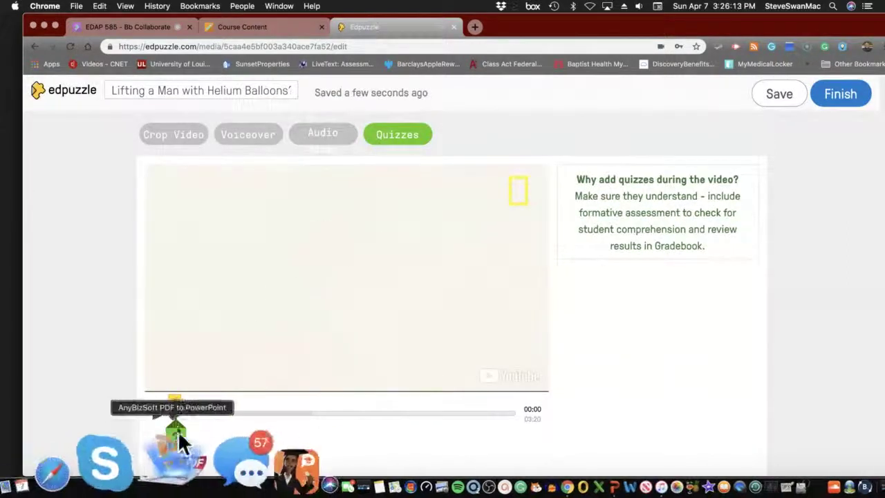
- Add and save the open-ended question 'Why did the man defy gravity?' at 01:16
{"action": "left_click_drag", "start_coordinate": [176, 413], "coordinate": [306, 414]}
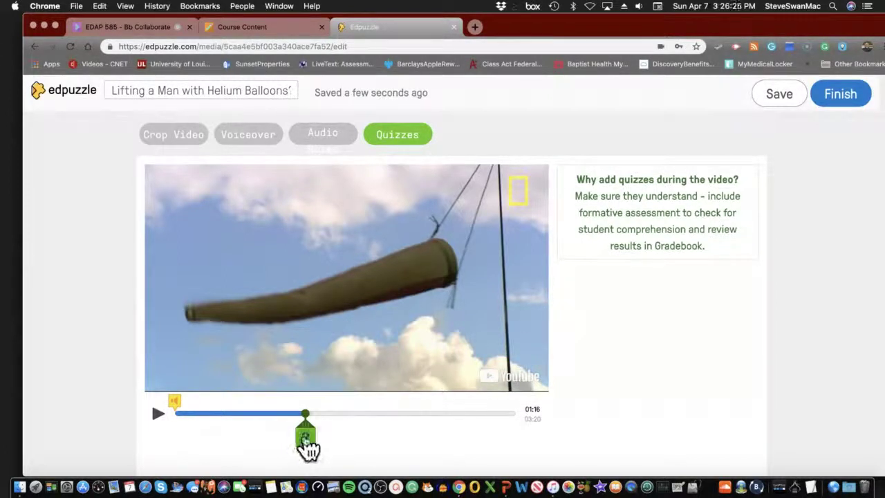
{"action": "left_click", "coordinate": [306, 440]}
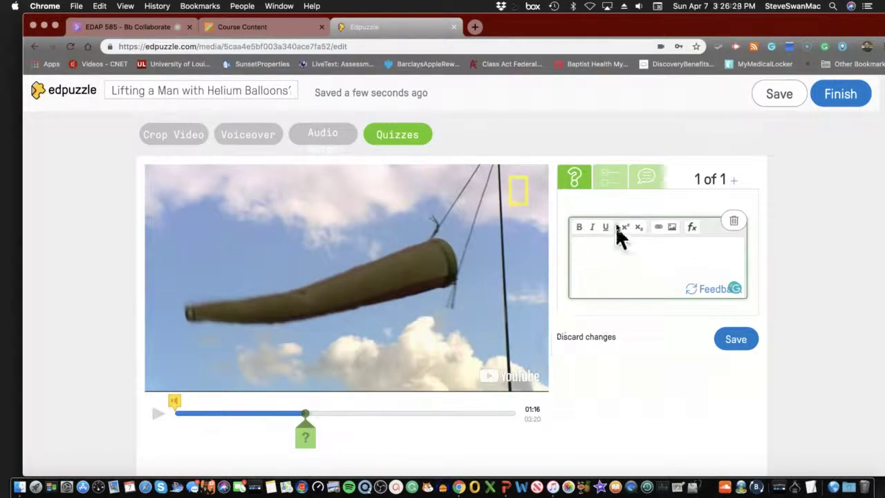
{"action": "left_click", "coordinate": [641, 178]}
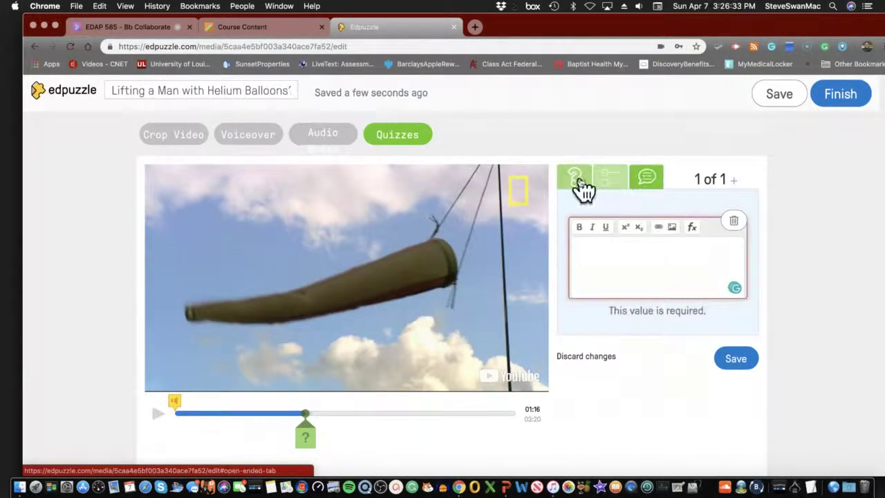
{"action": "left_click", "coordinate": [576, 181]}
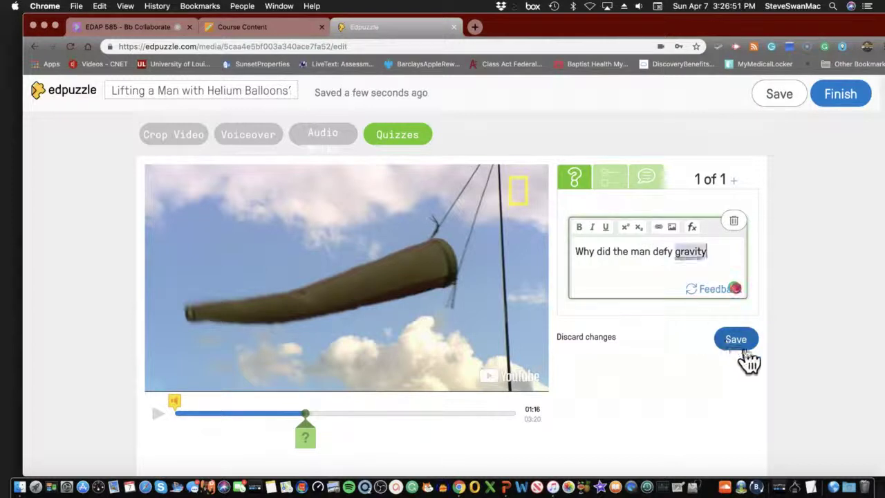
{"action": "mouse_move", "coordinate": [704, 253]}
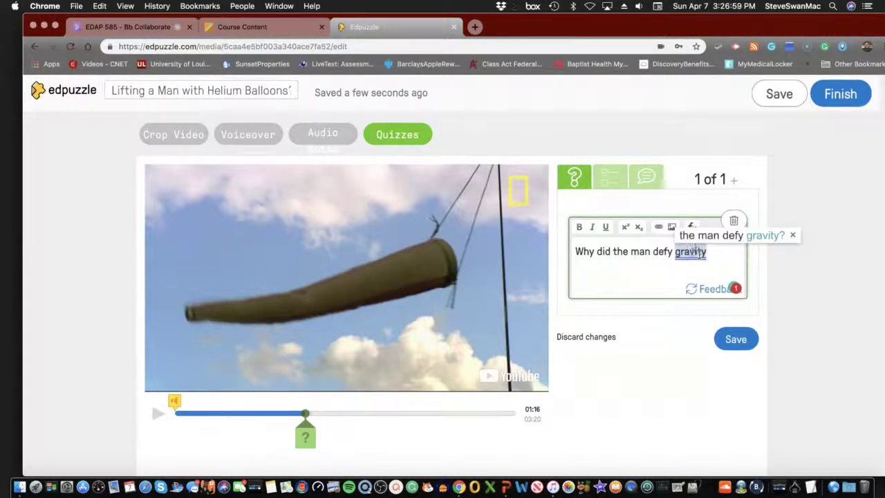
{"action": "left_click", "coordinate": [714, 240]}
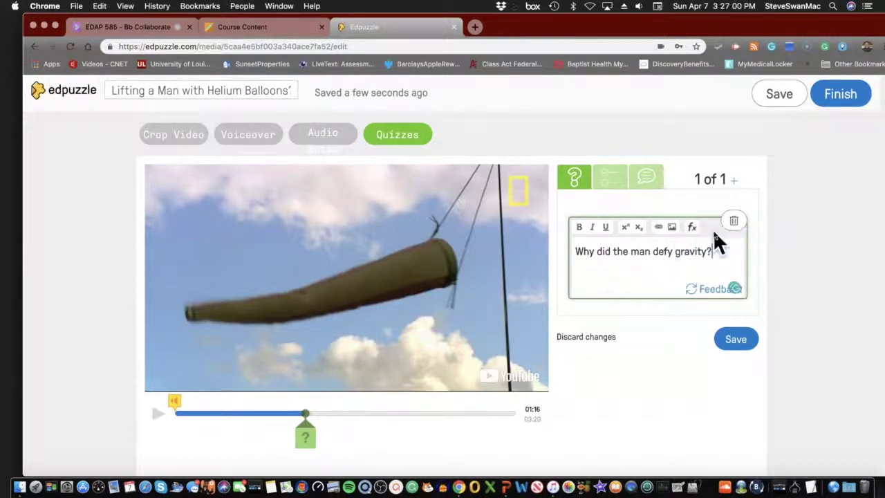
{"action": "left_click", "coordinate": [731, 339]}
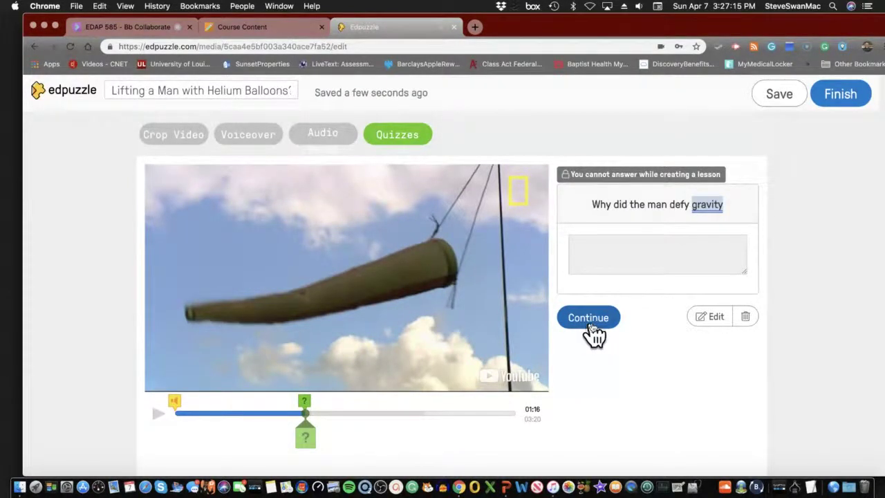
- Reopen the 01:16 gravity question and change it to multiple choice with two blank answers
{"action": "left_click", "coordinate": [713, 319]}
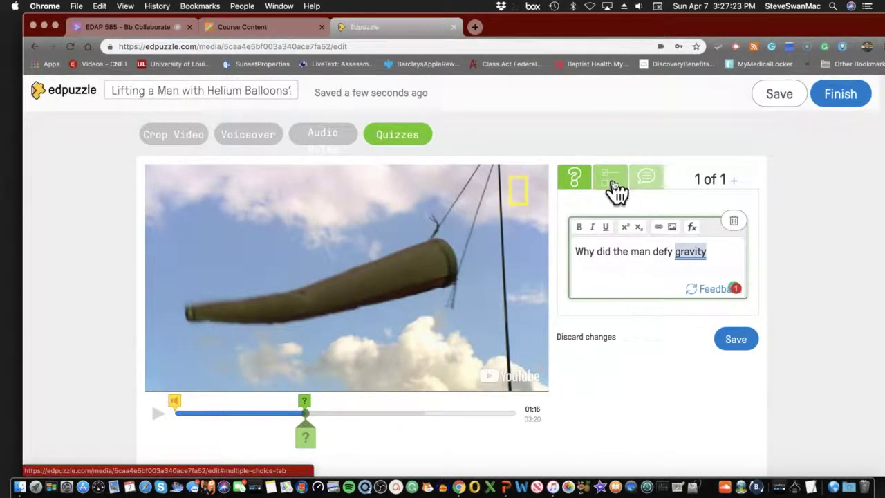
{"action": "left_click", "coordinate": [611, 181]}
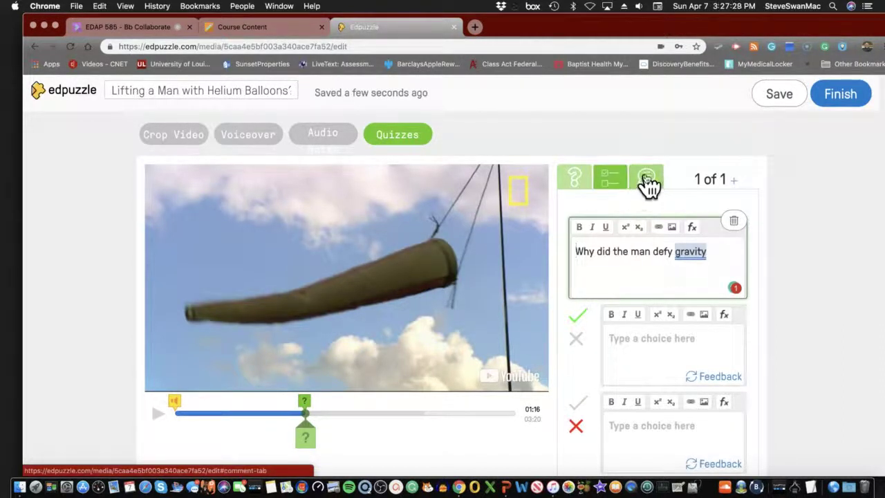
{"action": "left_click", "coordinate": [648, 180]}
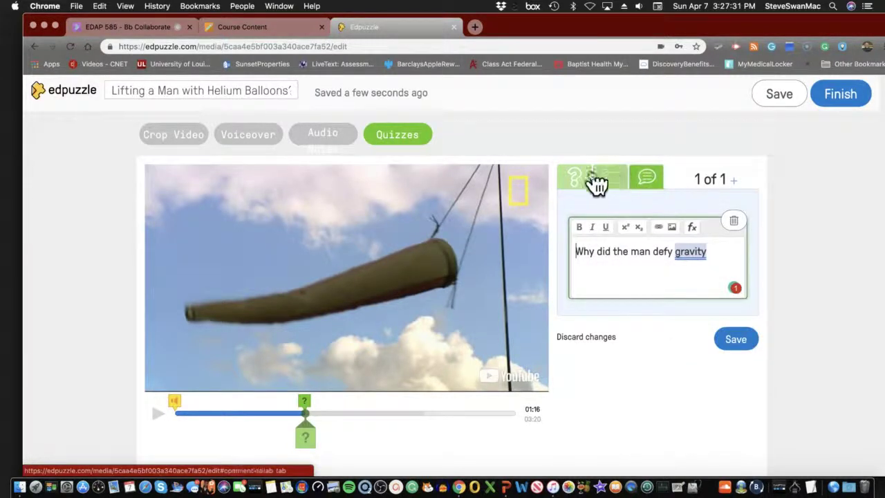
{"action": "left_click", "coordinate": [583, 179]}
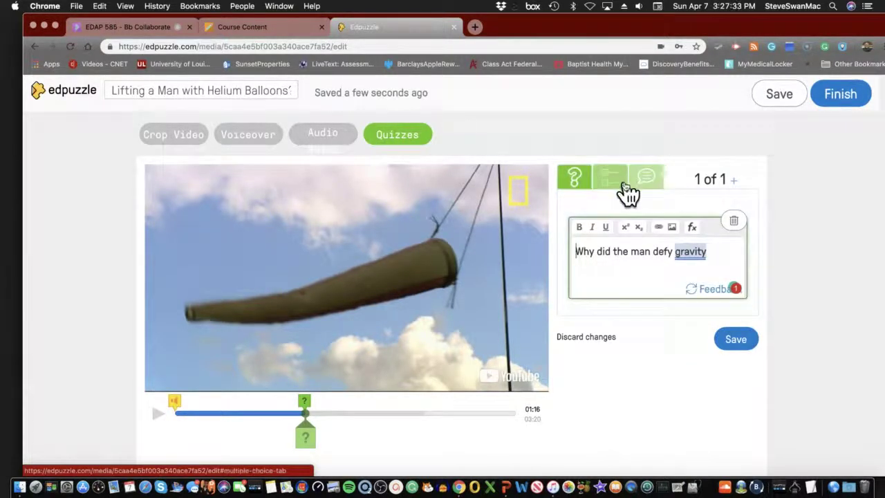
{"action": "left_click", "coordinate": [614, 187]}
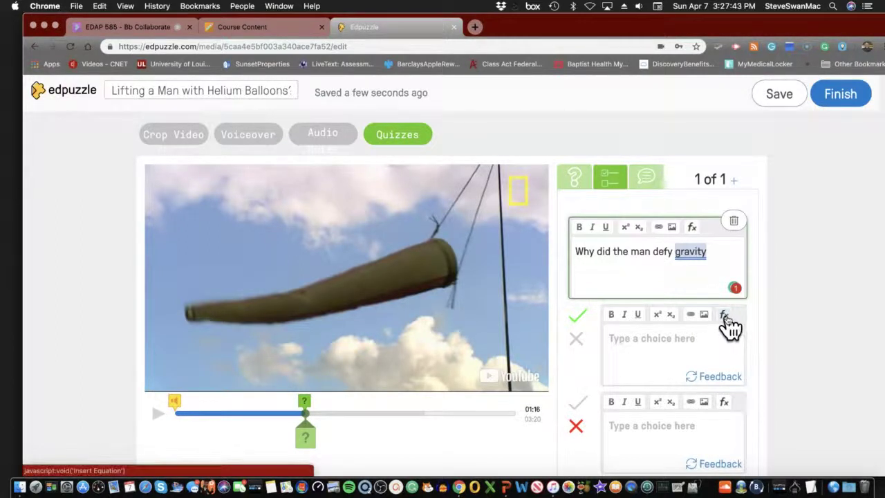
{"action": "left_click", "coordinate": [724, 315]}
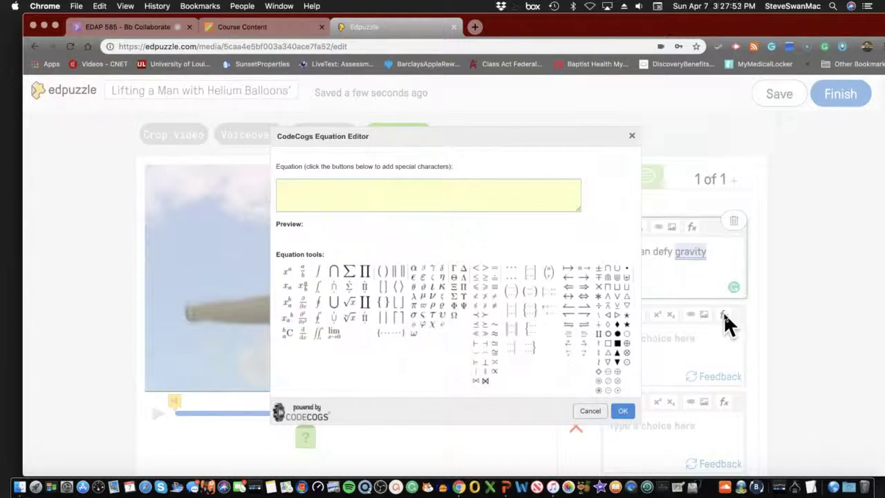
{"action": "left_click", "coordinate": [586, 414]}
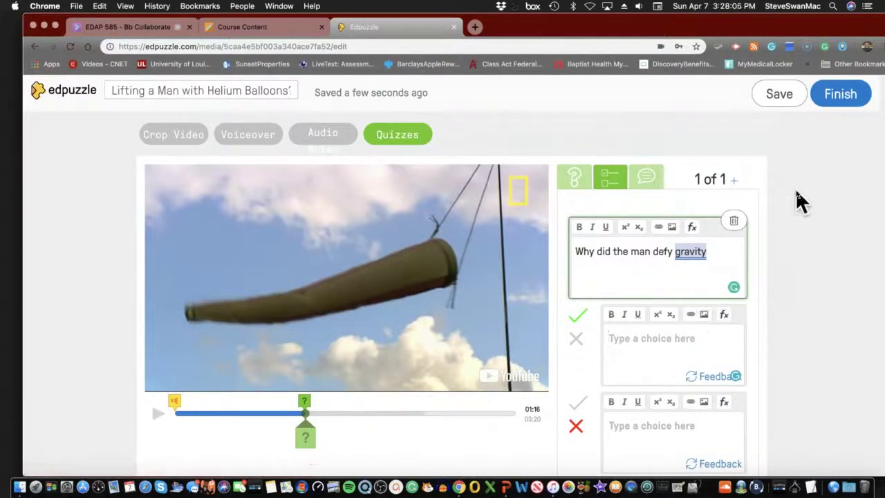
- Enter '1' as the text of both multiple-choice answer choices
{"action": "left_click", "coordinate": [863, 100]}
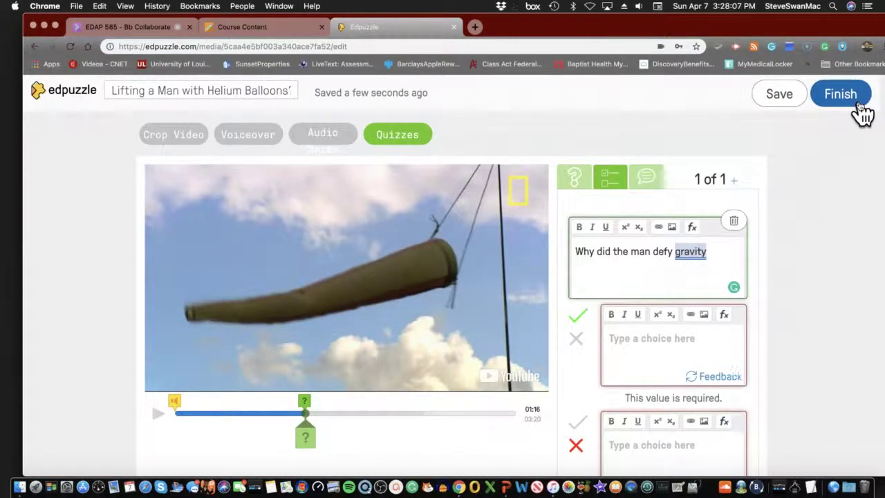
{"action": "left_click", "coordinate": [858, 110]}
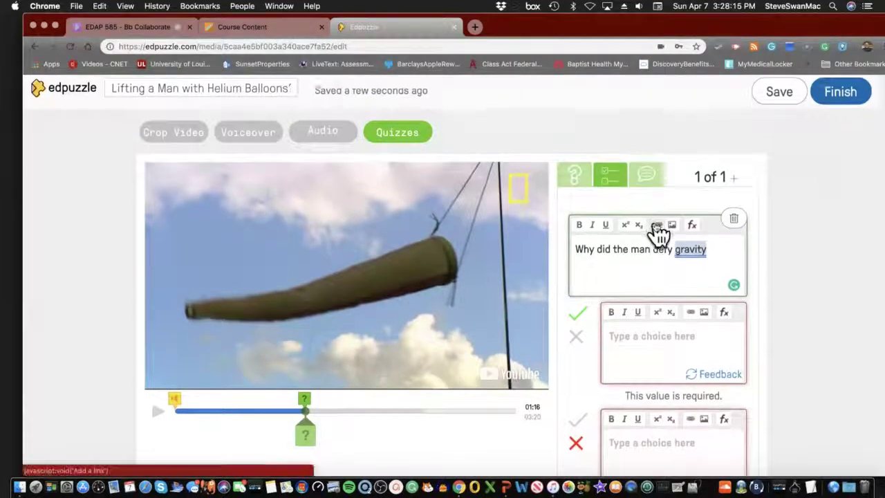
{"action": "scroll", "coordinate": [652, 231], "scroll_direction": "down", "scroll_amount": 3}
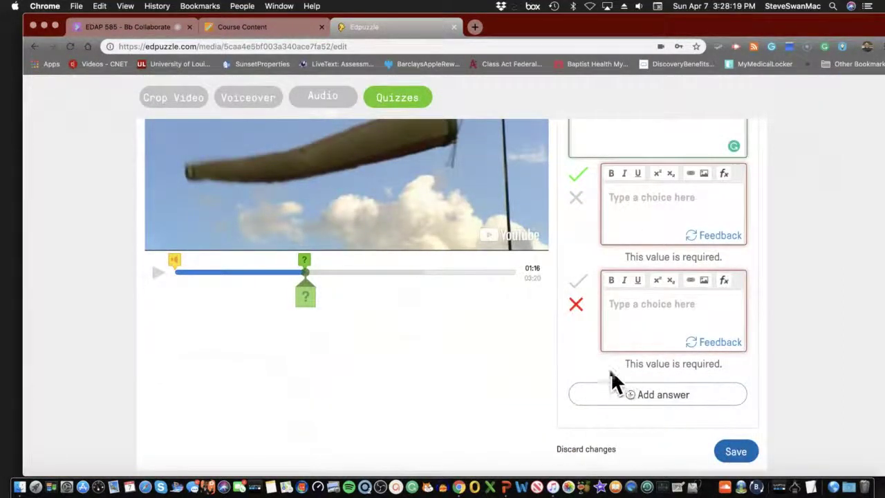
{"action": "scroll", "coordinate": [546, 320], "scroll_direction": "up", "scroll_amount": 3}
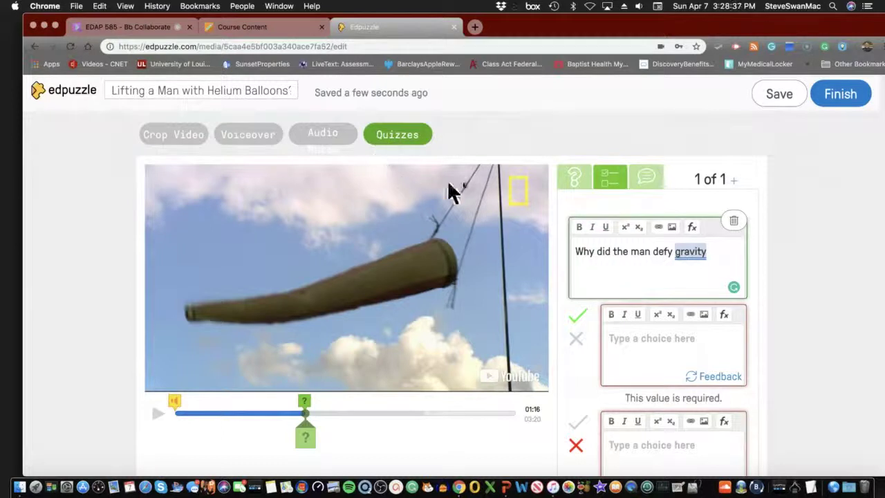
{"action": "left_click", "coordinate": [618, 338]}
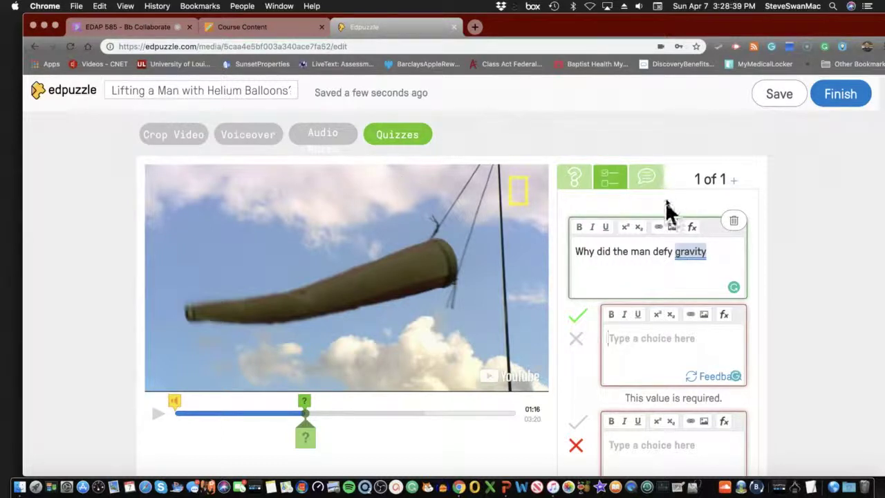
{"action": "type", "text": "1"}
{"action": "left_click", "coordinate": [622, 442]}
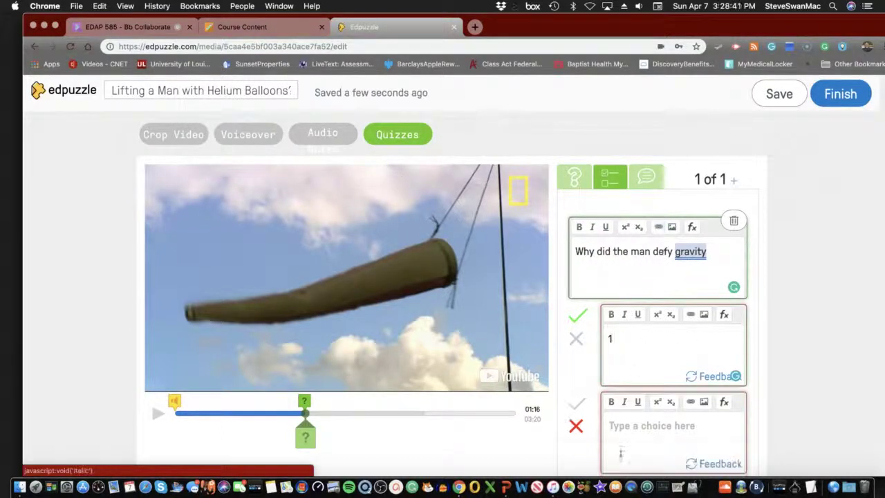
{"action": "type", "text": "1"}
- Save the multiple-choice question, then save all edits to the lesson
{"action": "scroll", "coordinate": [641, 425], "scroll_direction": "down", "scroll_amount": 3}
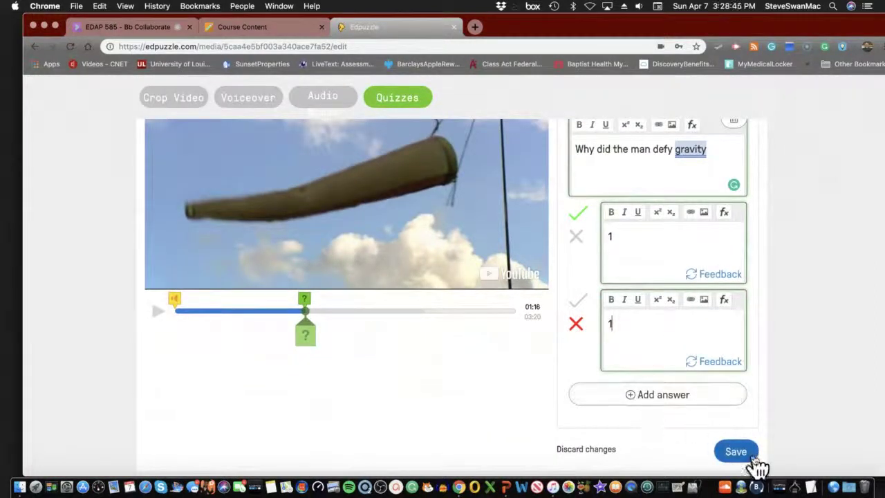
{"action": "left_click", "coordinate": [747, 457]}
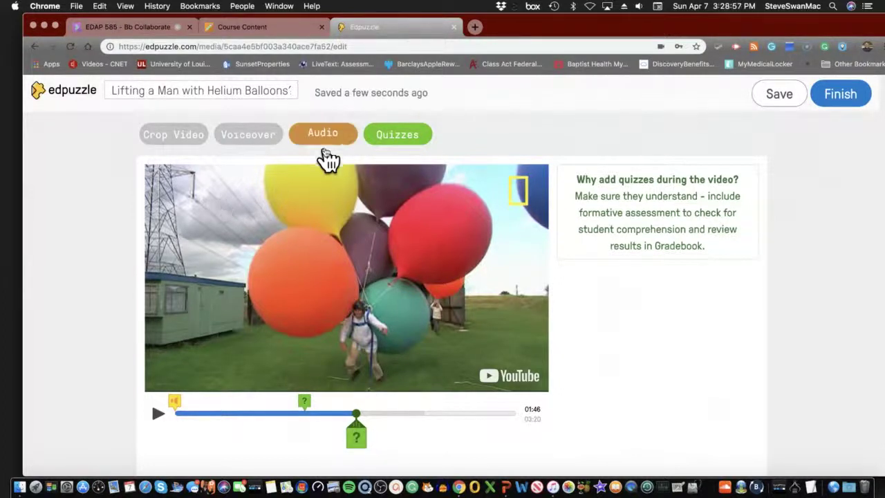
{"action": "left_click", "coordinate": [321, 142]}
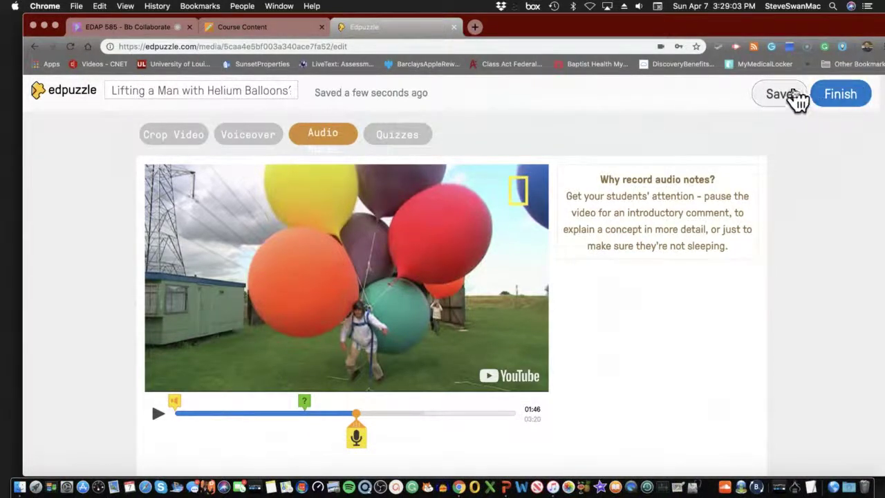
{"action": "left_click", "coordinate": [784, 98]}
- Assign the helium balloons lesson to Swan Science, starting today with no due date
{"action": "left_click", "coordinate": [861, 97]}
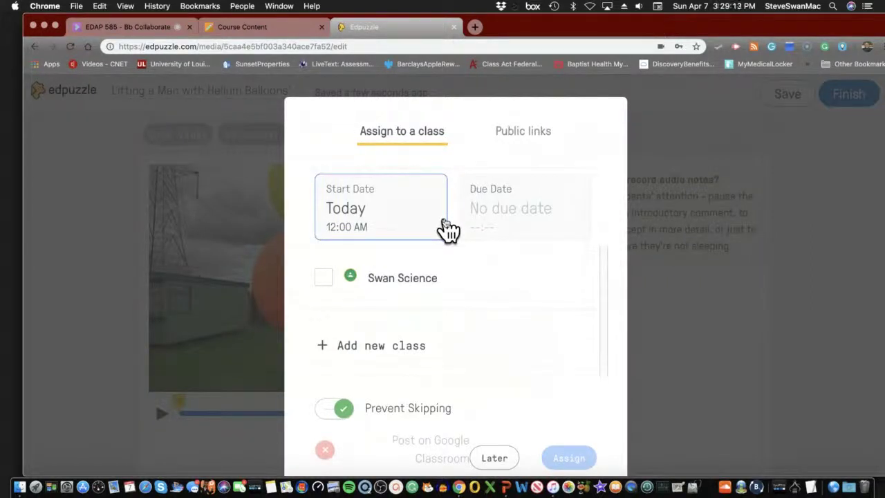
{"action": "left_click", "coordinate": [325, 278]}
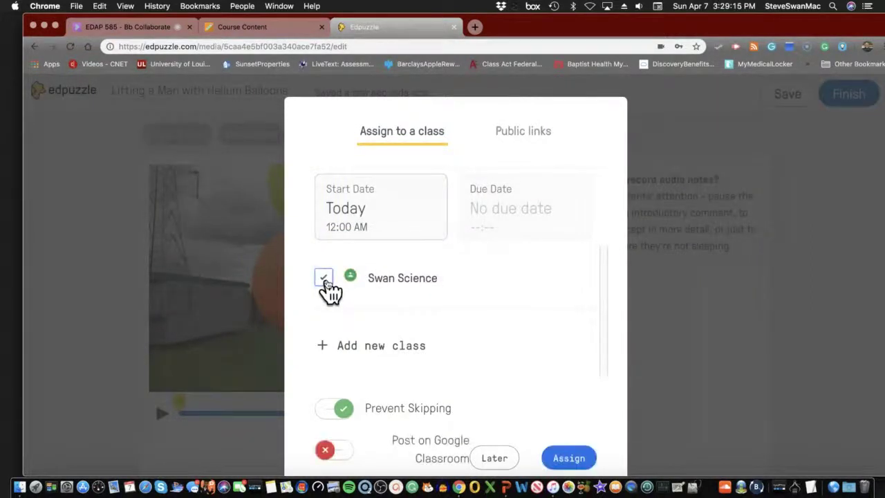
{"action": "scroll", "coordinate": [453, 318], "scroll_direction": "down", "scroll_amount": 2}
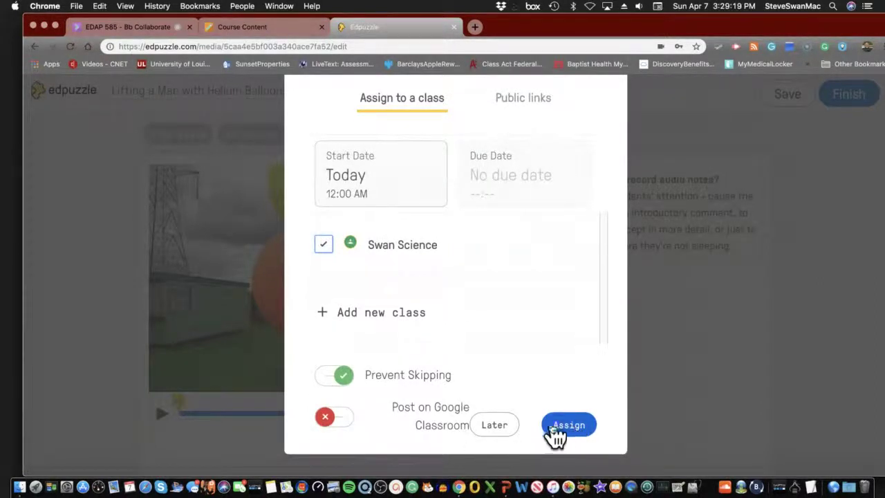
{"action": "left_click", "coordinate": [569, 433]}
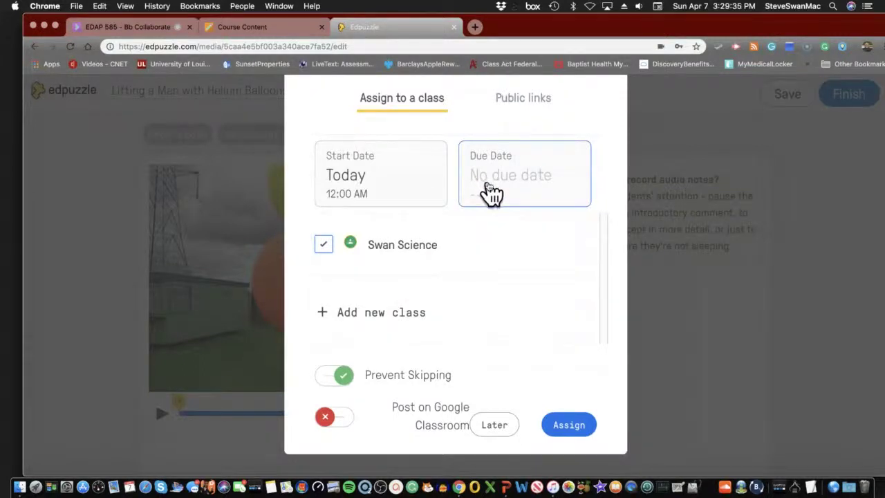
{"action": "left_click", "coordinate": [569, 428]}
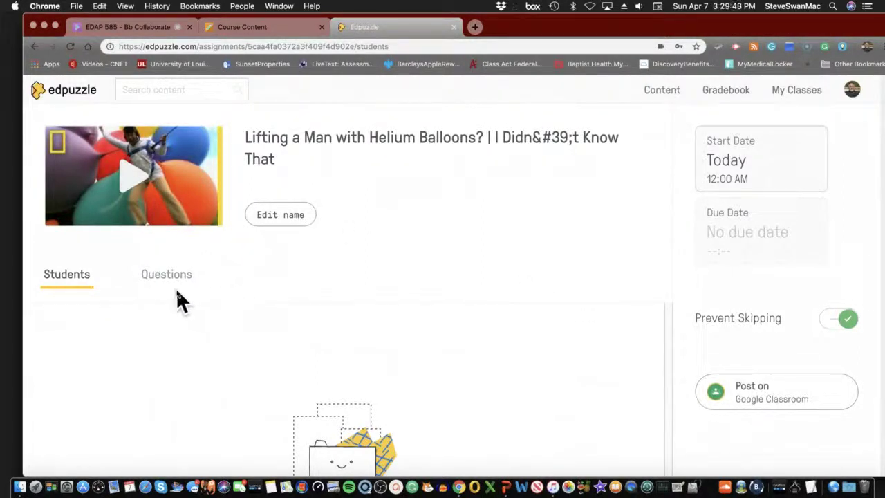
- Review the assignment's questions and student list, then post it to Google Classroom
{"action": "left_click", "coordinate": [160, 278]}
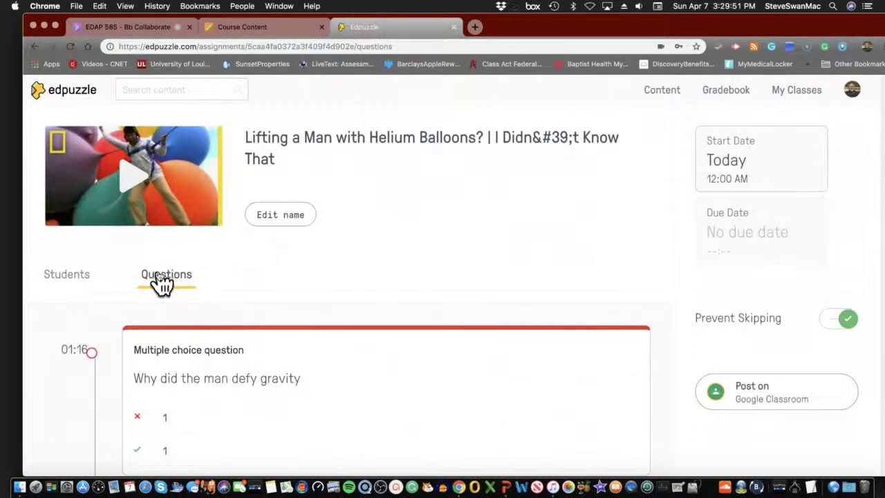
{"action": "left_click", "coordinate": [83, 282]}
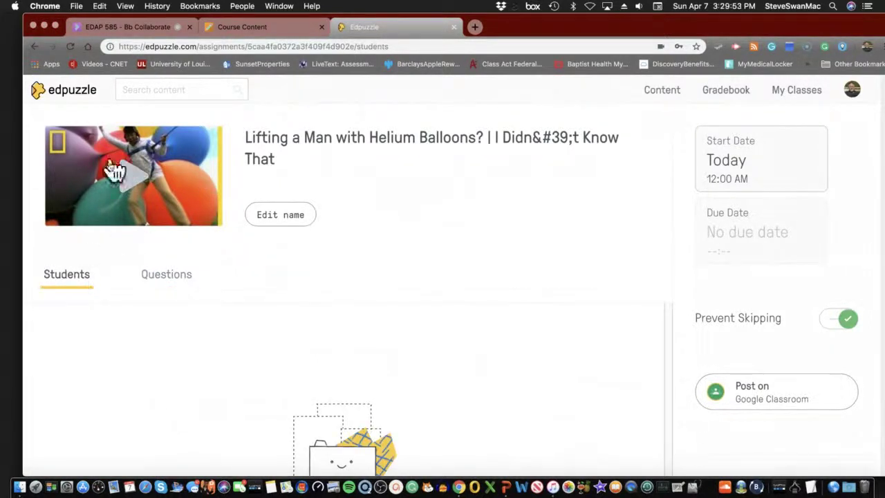
{"action": "left_click", "coordinate": [768, 398]}
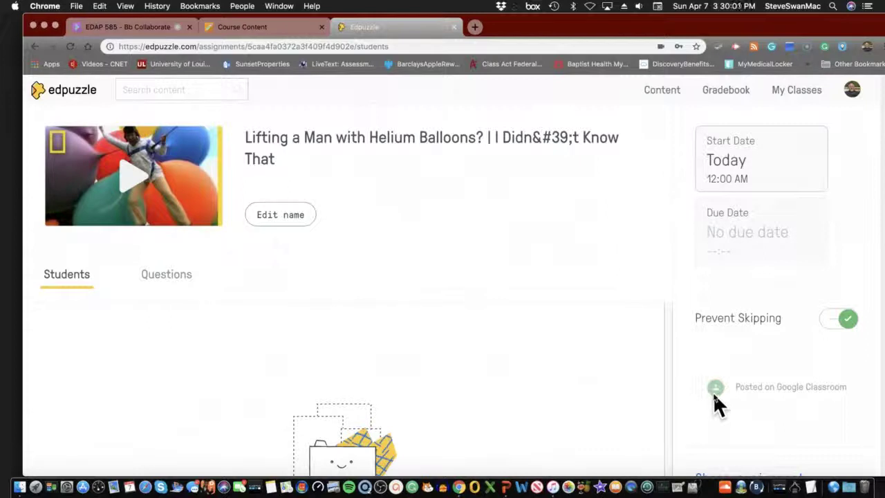
- Open classroom.google.com in a new tab and go to the Swan Science class
{"action": "left_click", "coordinate": [264, 29]}
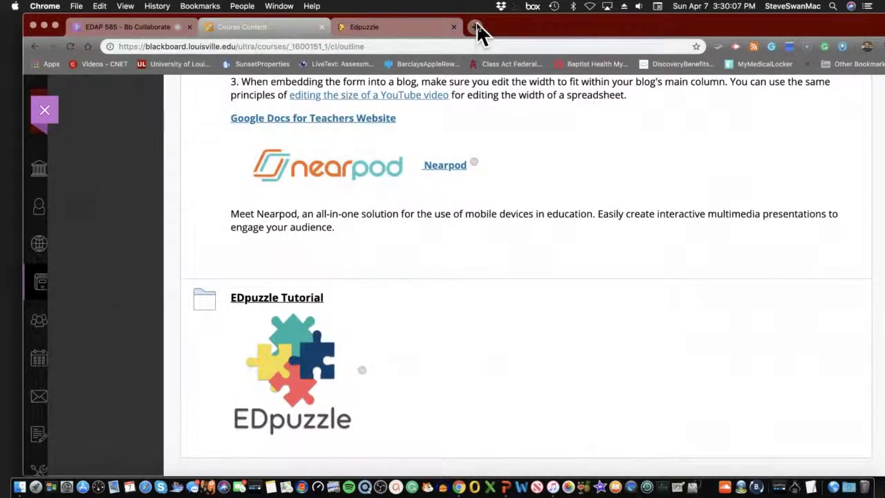
{"action": "left_click", "coordinate": [477, 25]}
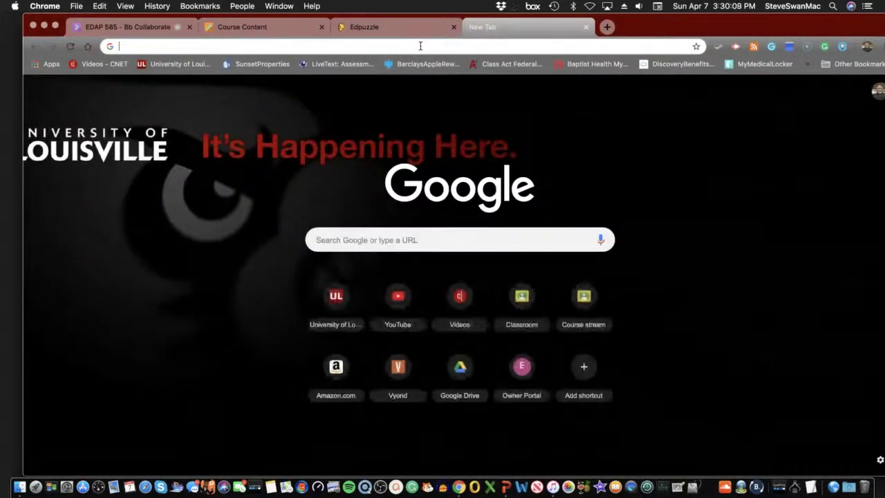
{"action": "type", "text": "cla"}
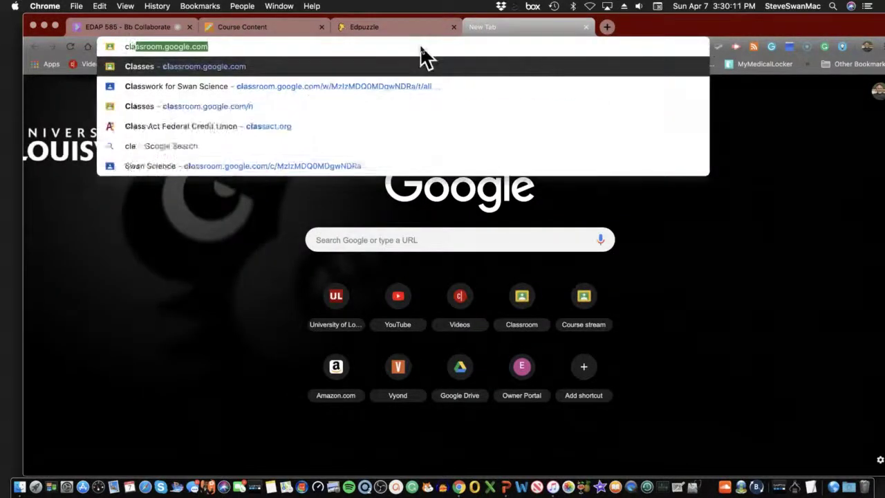
{"action": "type", "text": "ssroom"}
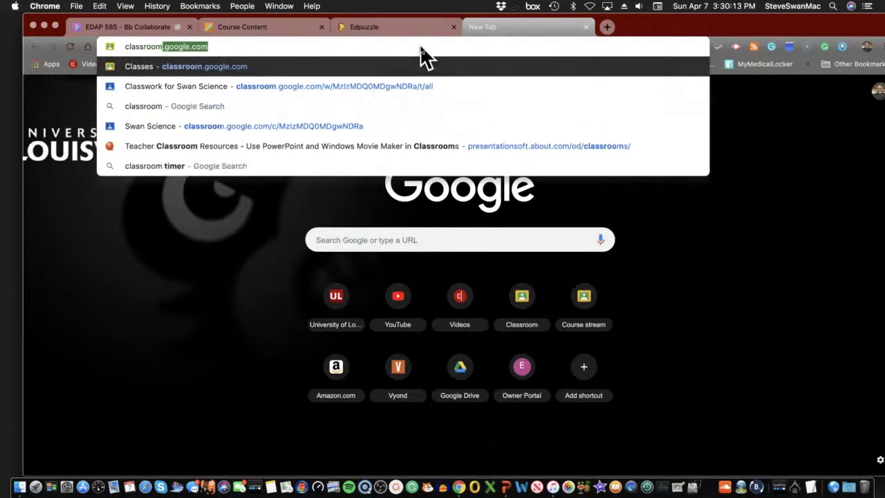
{"action": "left_click", "coordinate": [242, 123]}
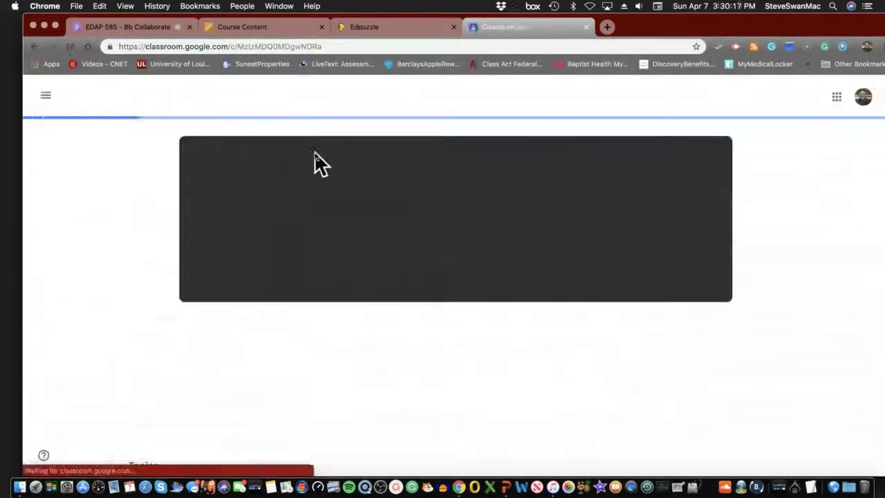
- Scroll the Swan Science stream to find the Edpuzzle helium balloons post from 3:29 PM
{"action": "scroll", "coordinate": [318, 169], "scroll_direction": "down", "scroll_amount": 5}
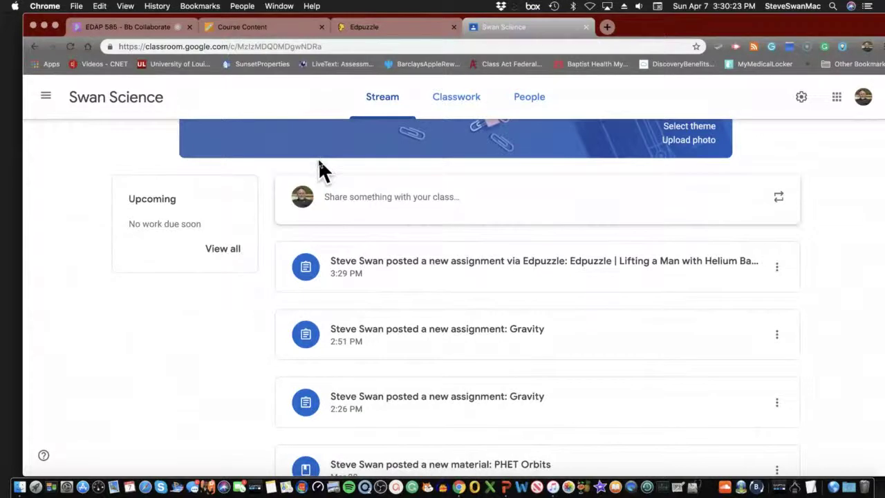
{"action": "scroll", "coordinate": [320, 165], "scroll_direction": "down", "scroll_amount": 8}
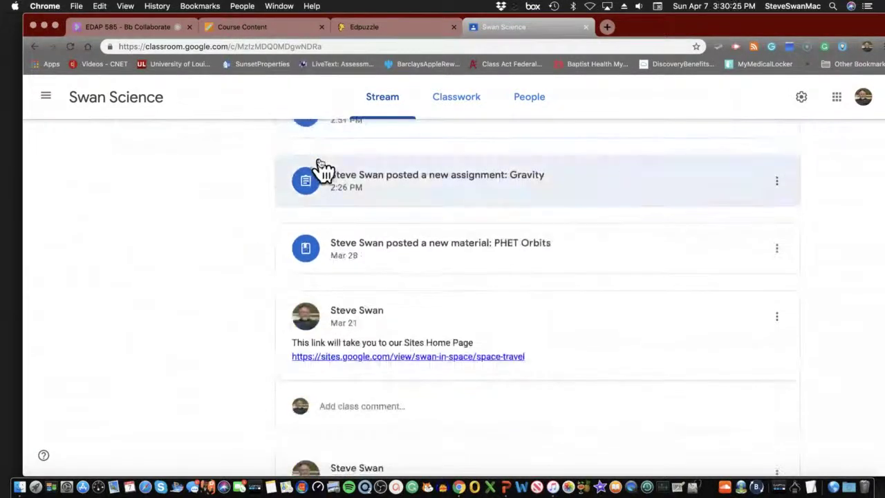
{"action": "scroll", "coordinate": [323, 169], "scroll_direction": "down", "scroll_amount": 7}
{"action": "scroll", "coordinate": [323, 168], "scroll_direction": "up", "scroll_amount": 8}
{"action": "scroll", "coordinate": [319, 167], "scroll_direction": "up", "scroll_amount": 10}
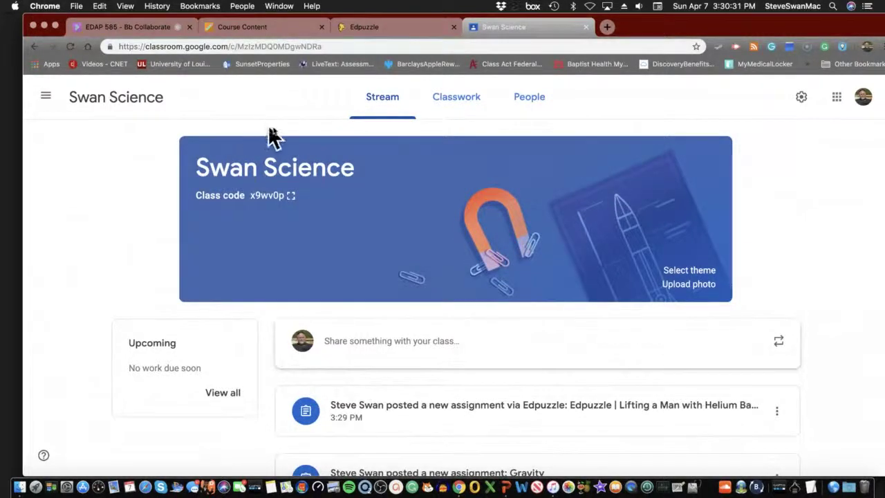
- Return to the Blackboard course content and browse Module 5: Assessment to the EDpuzzle Tutorial
{"action": "left_click", "coordinate": [112, 27]}
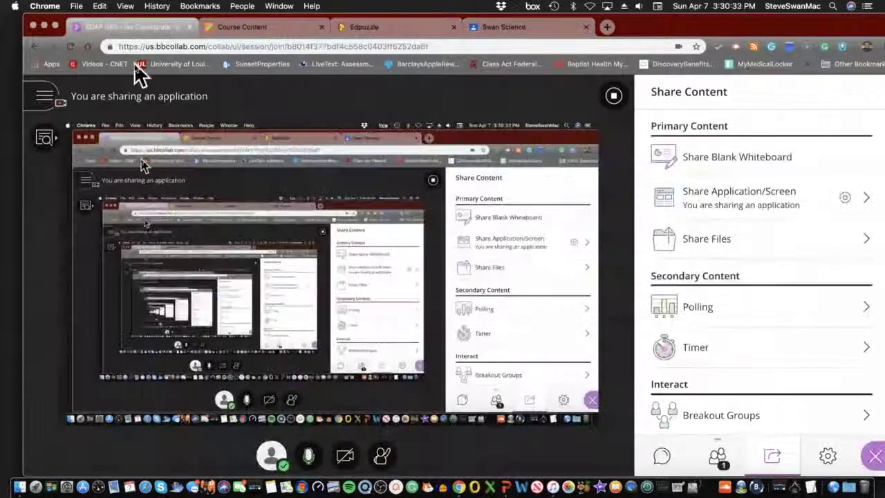
{"action": "left_click", "coordinate": [244, 31]}
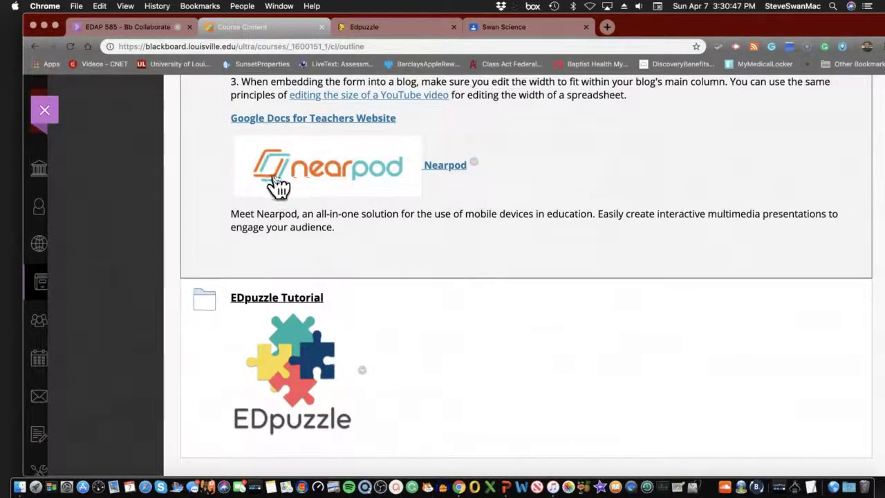
{"action": "scroll", "coordinate": [328, 231], "scroll_direction": "up", "scroll_amount": 4}
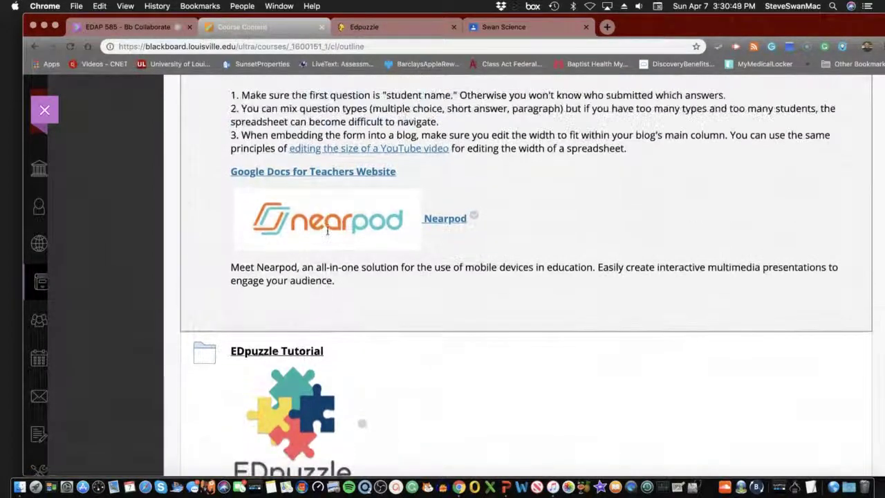
{"action": "scroll", "coordinate": [331, 238], "scroll_direction": "up", "scroll_amount": 2}
{"action": "scroll", "coordinate": [327, 242], "scroll_direction": "up", "scroll_amount": 3}
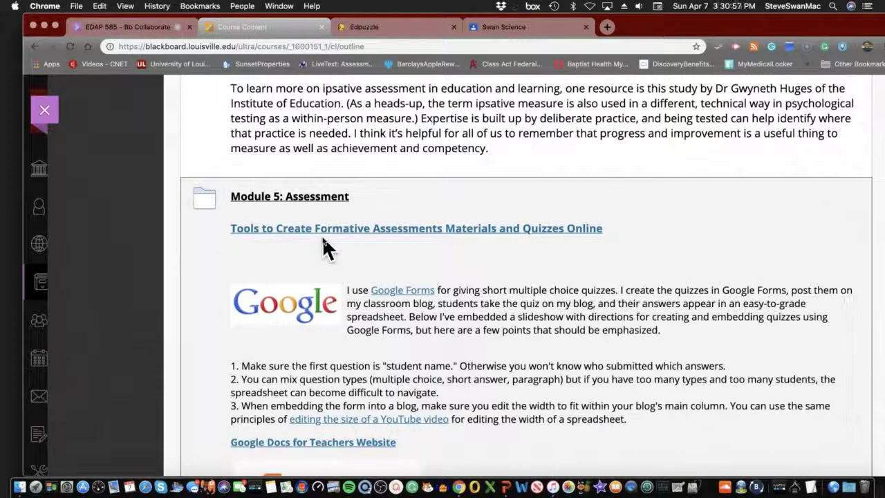
{"action": "scroll", "coordinate": [324, 237], "scroll_direction": "down", "scroll_amount": 1}
{"action": "scroll", "coordinate": [325, 240], "scroll_direction": "down", "scroll_amount": 5}
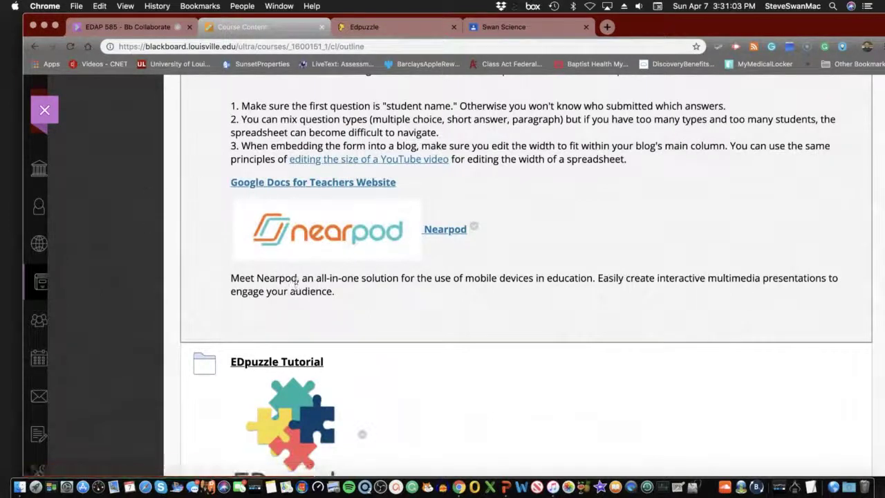
{"action": "scroll", "coordinate": [295, 279], "scroll_direction": "down", "scroll_amount": 2}
{"action": "scroll", "coordinate": [294, 319], "scroll_direction": "up", "scroll_amount": 4}
{"action": "scroll", "coordinate": [289, 307], "scroll_direction": "down", "scroll_amount": 2}
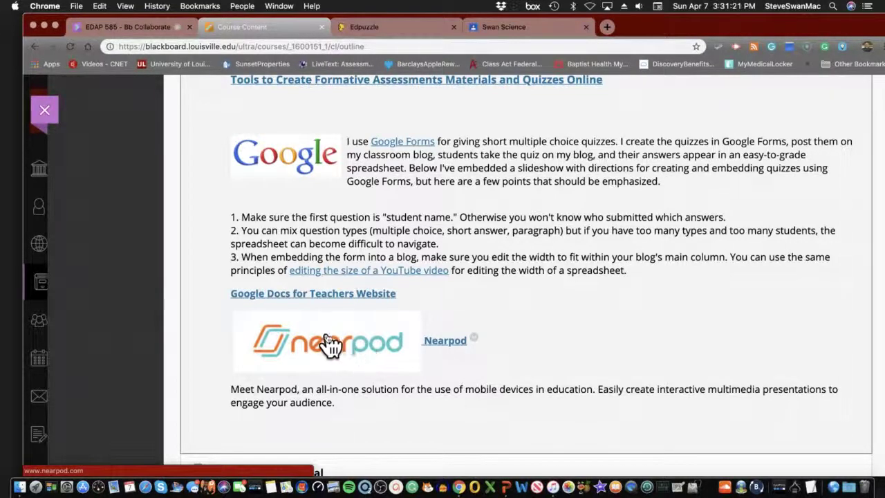
{"action": "scroll", "coordinate": [332, 350], "scroll_direction": "down", "scroll_amount": 5}
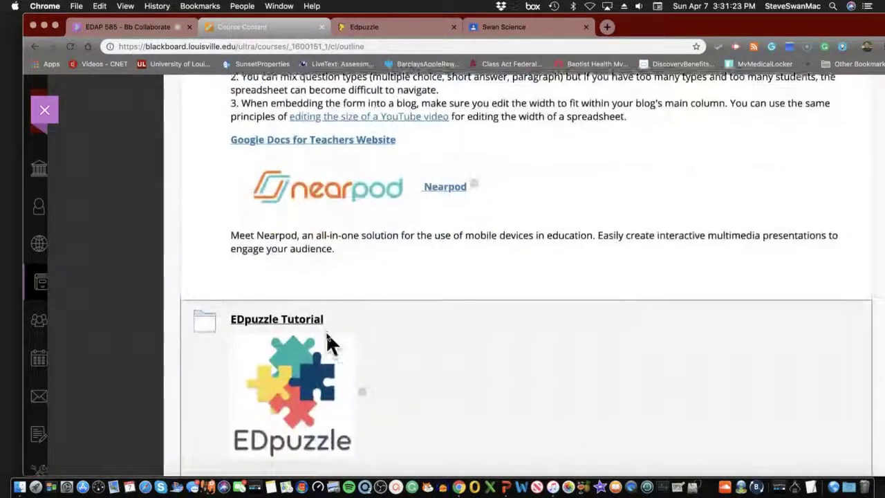
{"action": "scroll", "coordinate": [327, 332], "scroll_direction": "down", "scroll_amount": 1}
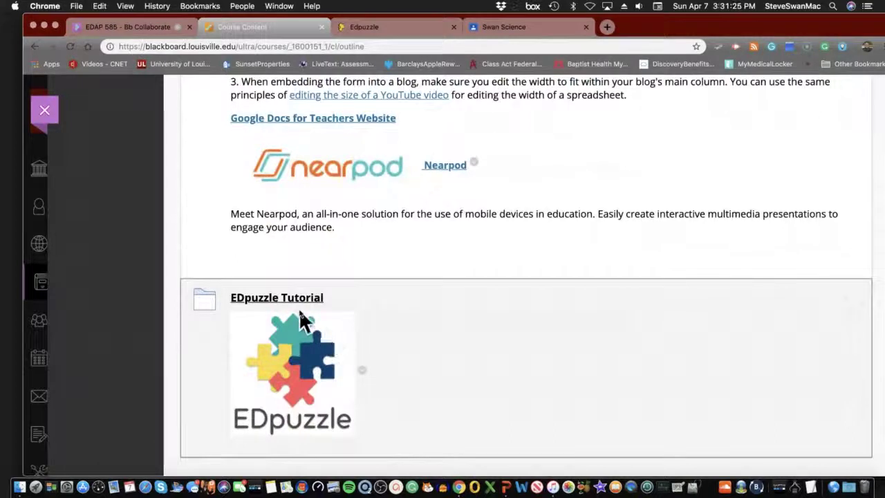
{"action": "scroll", "coordinate": [271, 315], "scroll_direction": "up", "scroll_amount": 5}
{"action": "scroll", "coordinate": [271, 314], "scroll_direction": "up", "scroll_amount": 20}
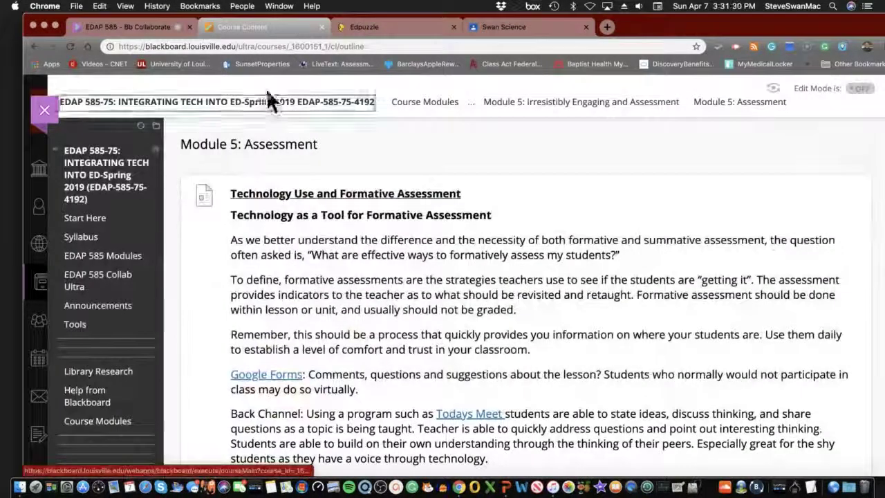
- Go to the course's Start Here page via the course title breadcrumb
{"action": "left_click", "coordinate": [266, 103]}
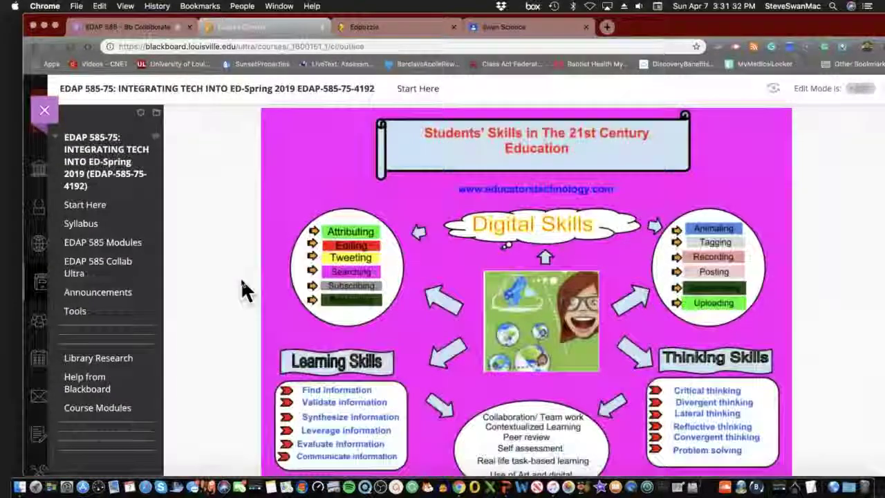
{"action": "scroll", "coordinate": [242, 277], "scroll_direction": "down", "scroll_amount": 10}
{"action": "scroll", "coordinate": [243, 276], "scroll_direction": "up", "scroll_amount": 10}
- Open EDAP 585 Modules and scroll down to Module 6 Programming, Coding, and Game Development
{"action": "left_click", "coordinate": [125, 211]}
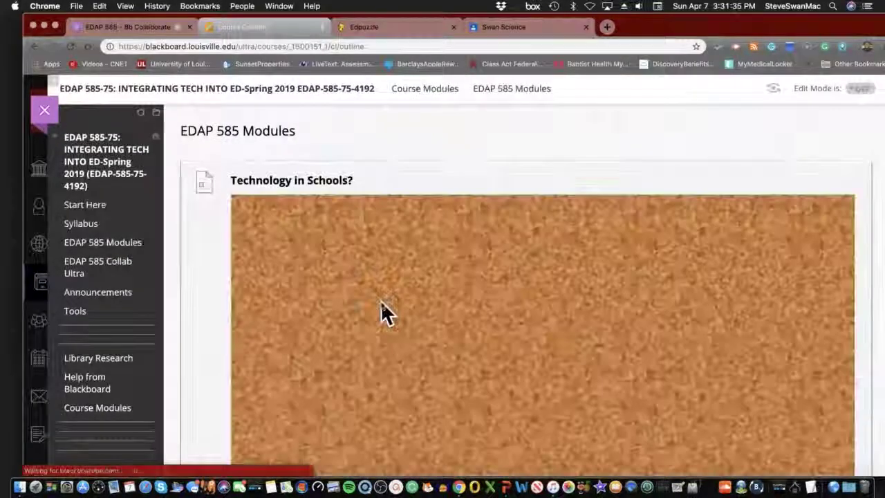
{"action": "scroll", "coordinate": [381, 305], "scroll_direction": "down", "scroll_amount": 5}
{"action": "scroll", "coordinate": [249, 276], "scroll_direction": "down", "scroll_amount": 15}
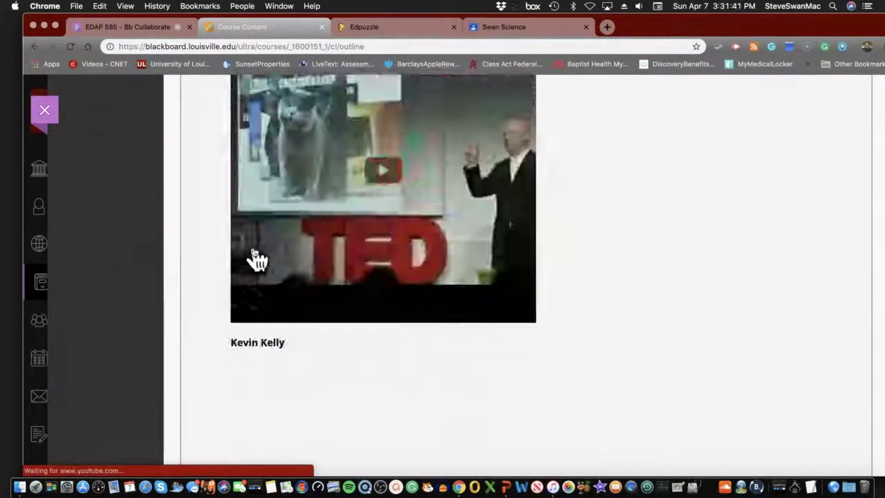
{"action": "scroll", "coordinate": [250, 256], "scroll_direction": "down", "scroll_amount": 15}
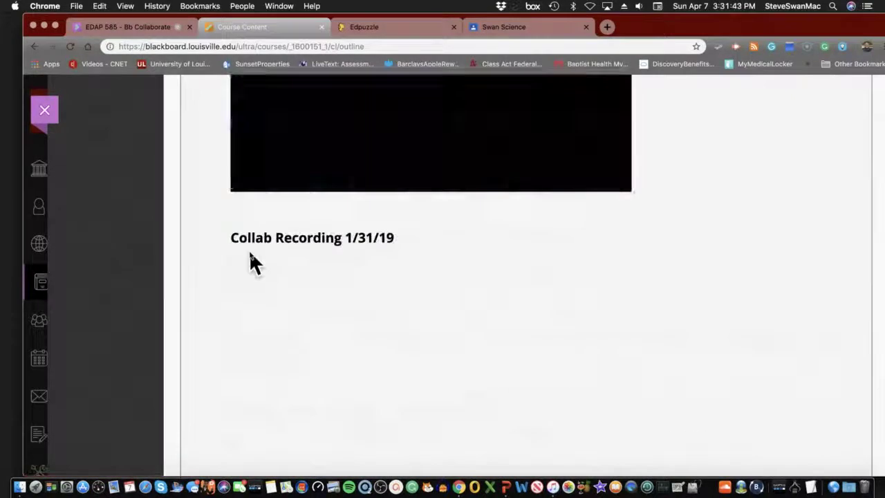
{"action": "scroll", "coordinate": [250, 259], "scroll_direction": "down", "scroll_amount": 15}
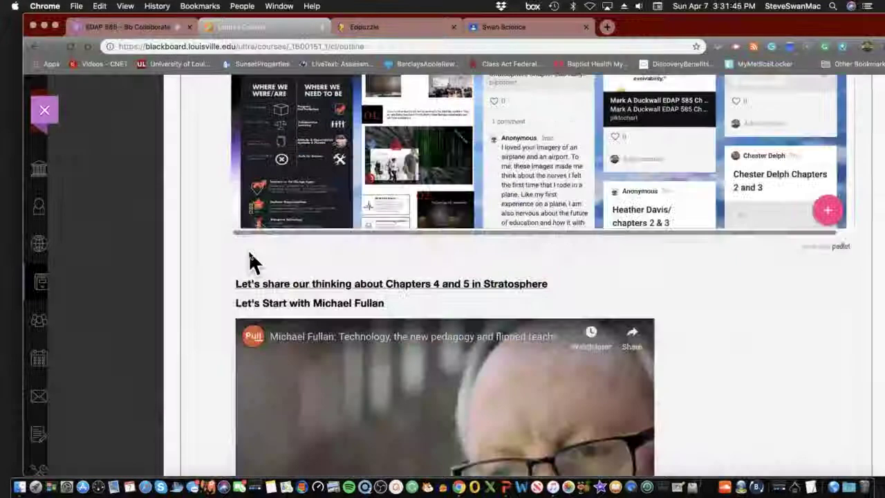
{"action": "scroll", "coordinate": [250, 261], "scroll_direction": "down", "scroll_amount": 15}
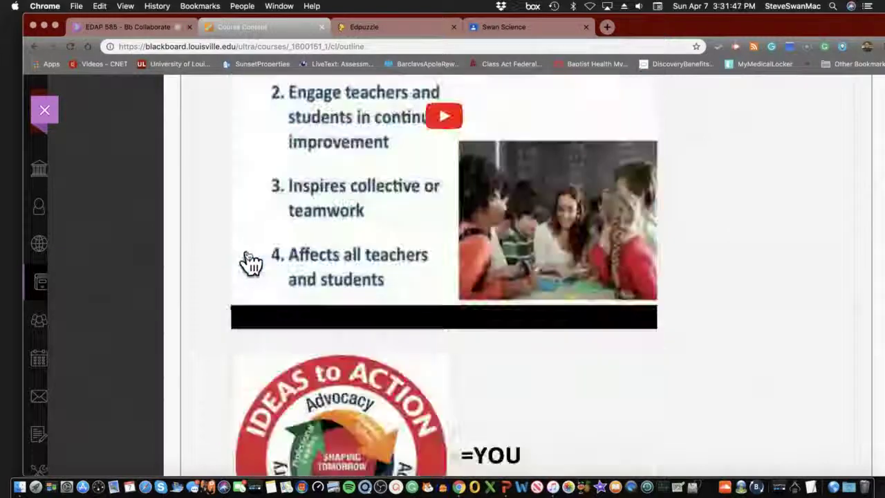
{"action": "scroll", "coordinate": [253, 262], "scroll_direction": "down", "scroll_amount": 15}
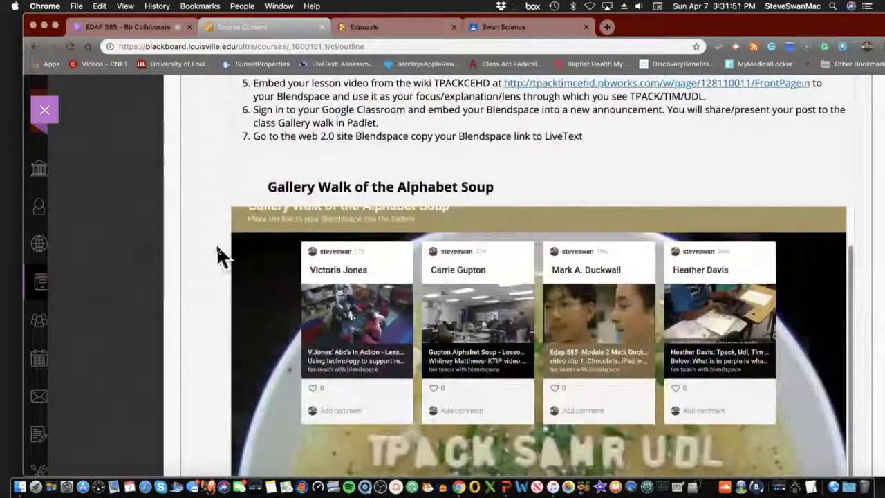
{"action": "scroll", "coordinate": [217, 253], "scroll_direction": "down", "scroll_amount": 15}
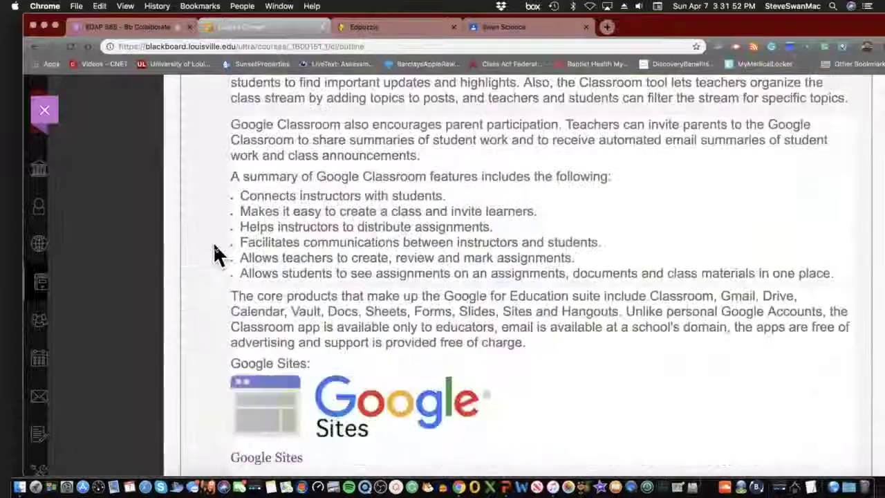
{"action": "scroll", "coordinate": [217, 253], "scroll_direction": "down", "scroll_amount": 15}
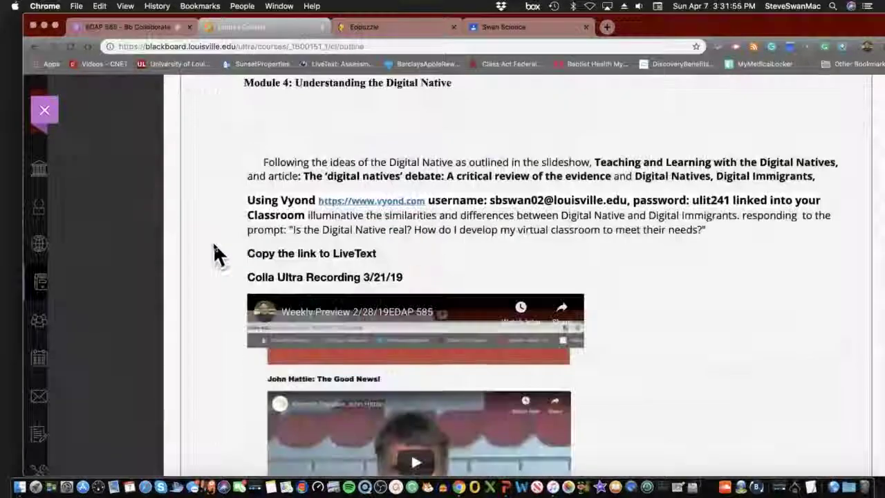
{"action": "scroll", "coordinate": [216, 255], "scroll_direction": "down", "scroll_amount": 15}
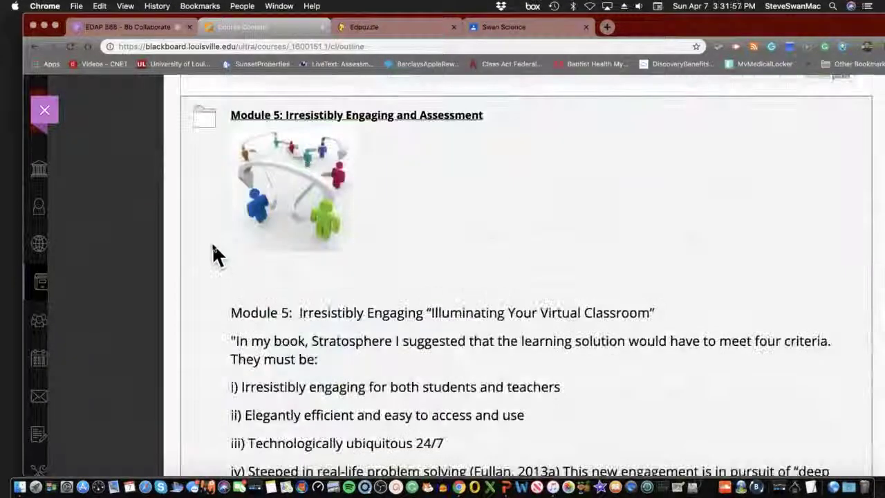
{"action": "scroll", "coordinate": [216, 253], "scroll_direction": "down", "scroll_amount": 5}
{"action": "scroll", "coordinate": [215, 252], "scroll_direction": "down", "scroll_amount": 10}
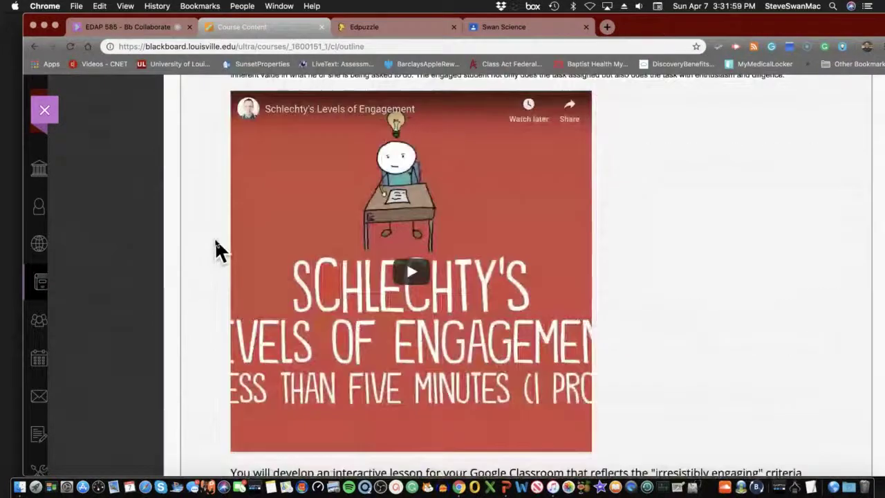
{"action": "scroll", "coordinate": [216, 252], "scroll_direction": "down", "scroll_amount": 5}
{"action": "scroll", "coordinate": [216, 253], "scroll_direction": "down", "scroll_amount": 3}
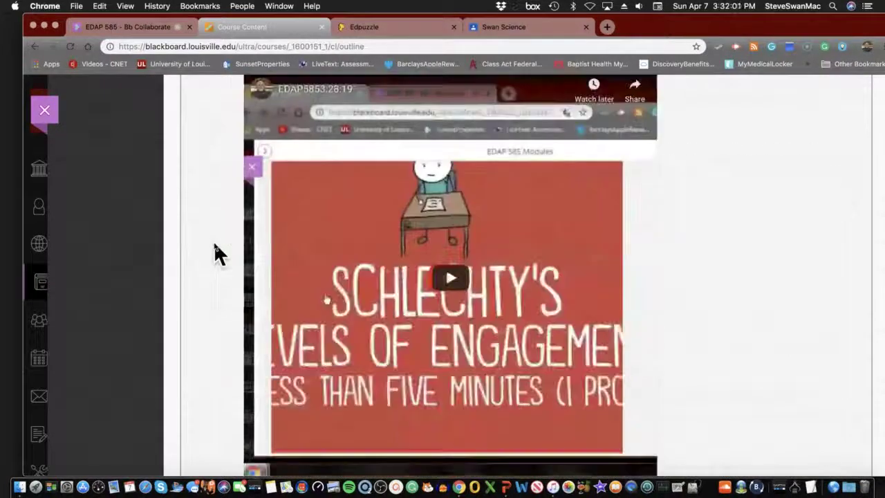
{"action": "scroll", "coordinate": [216, 249], "scroll_direction": "down", "scroll_amount": 8}
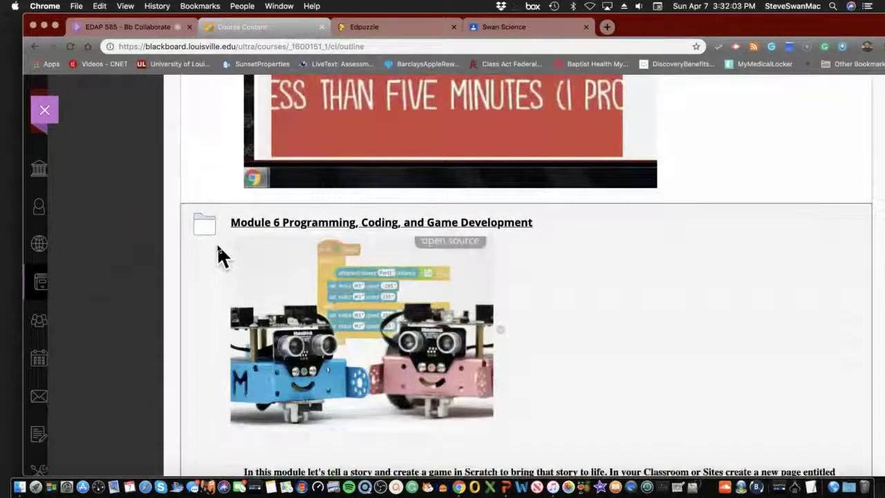